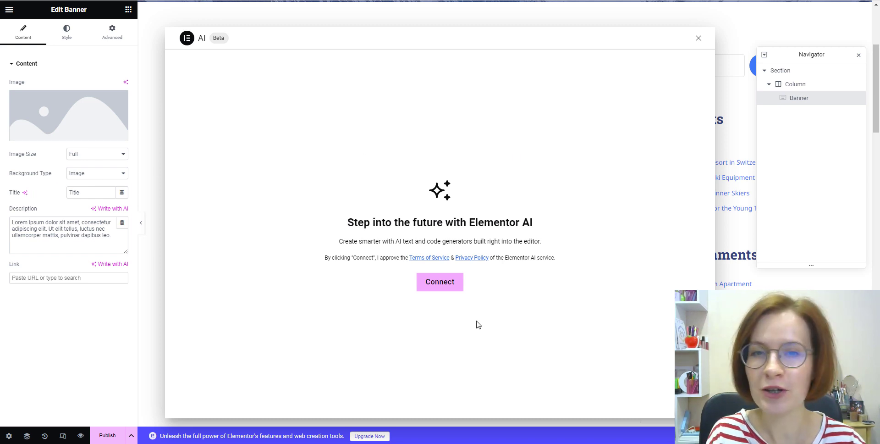
Connect the site to the Elementor AI account and accept the AI terms of service.
left_click(444, 286)
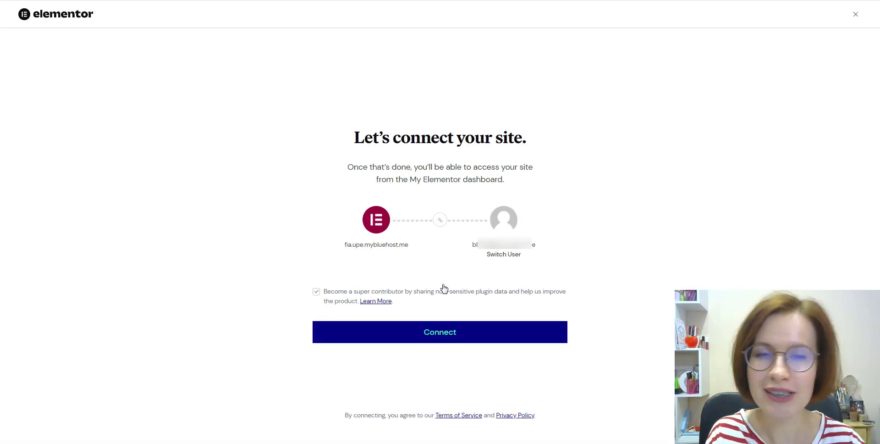
left_click(428, 343)
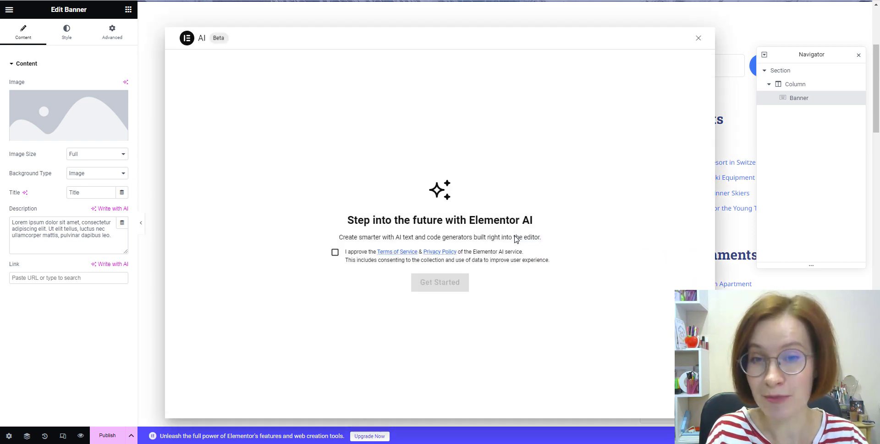
left_click(335, 253)
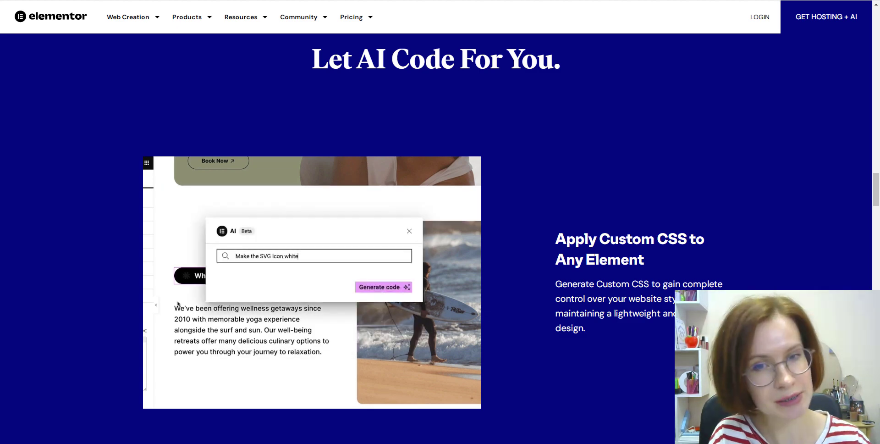
Scroll the Elementor AI feature page down to the AI Starter and AI Power pricing cards.
scroll(441, 230, "down", 1)
scroll(440, 229, "down", 1)
scroll(440, 229, "down", 2)
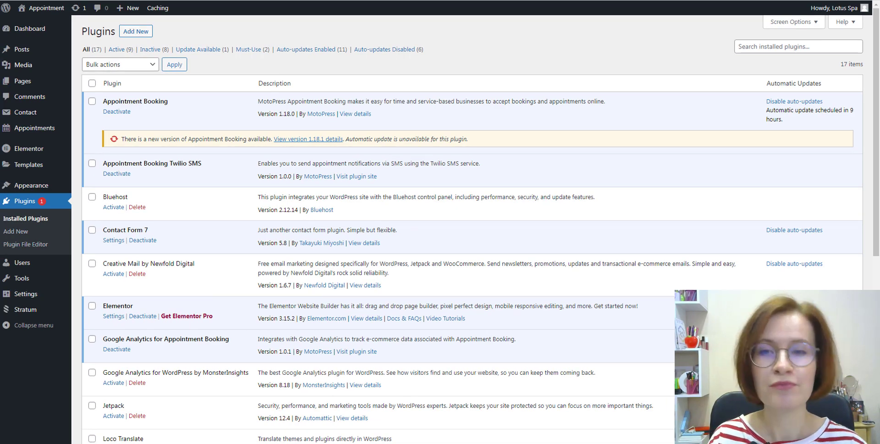
Create a new post, paste the title 'Benefits of Aromatherapy Massage', and open it in Elementor.
mouse_move(21, 52)
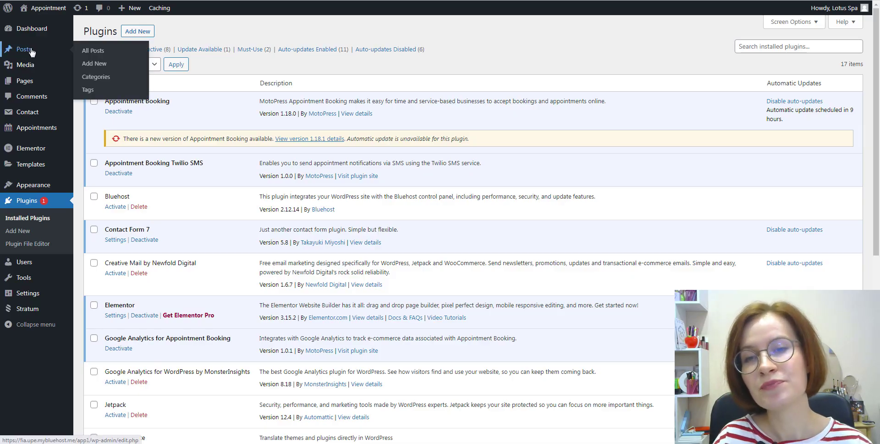
left_click(98, 69)
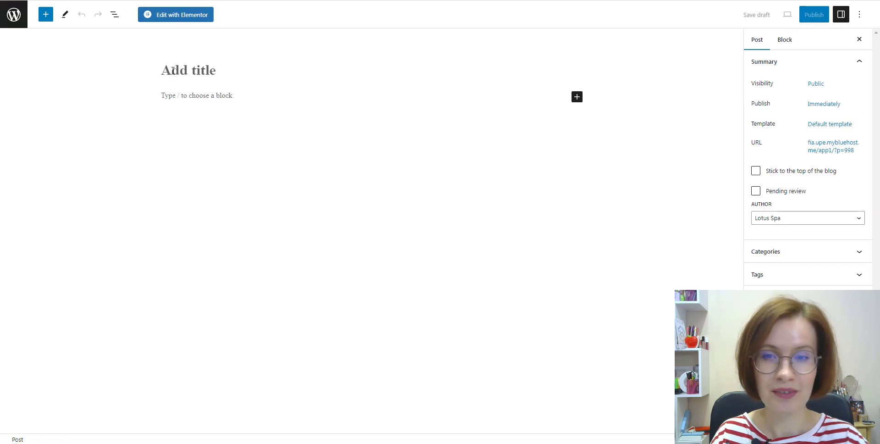
right_click(172, 70)
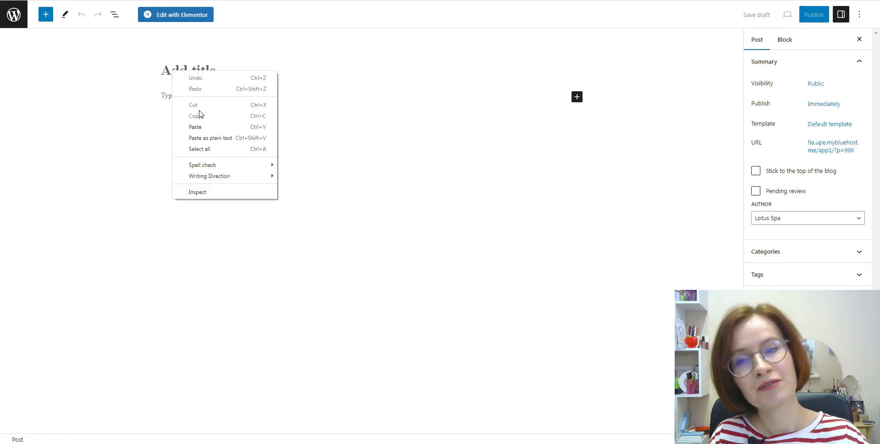
left_click(204, 127)
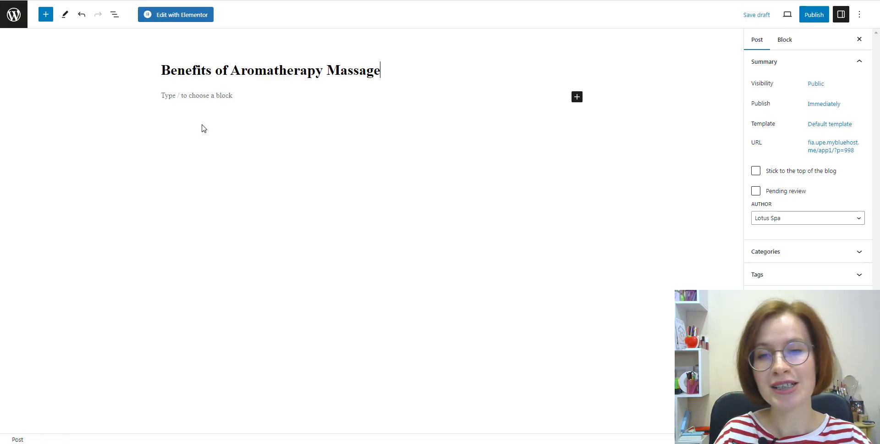
left_click(178, 22)
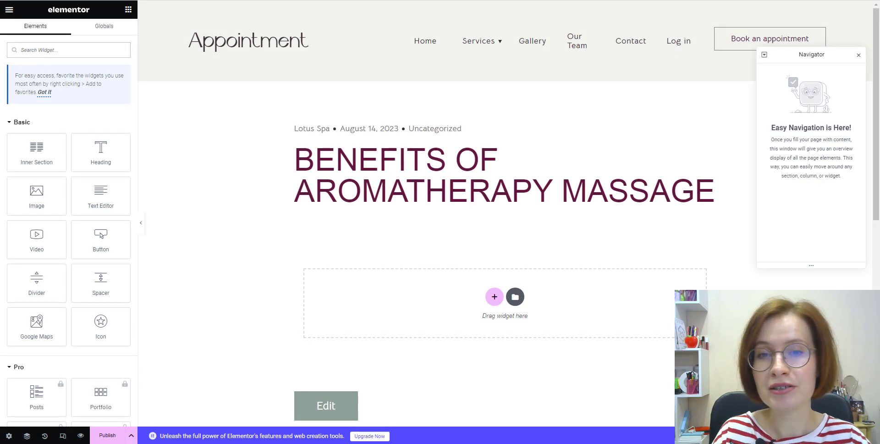
Add a single-column section below the post title and drop a Heading widget into it.
left_click(494, 297)
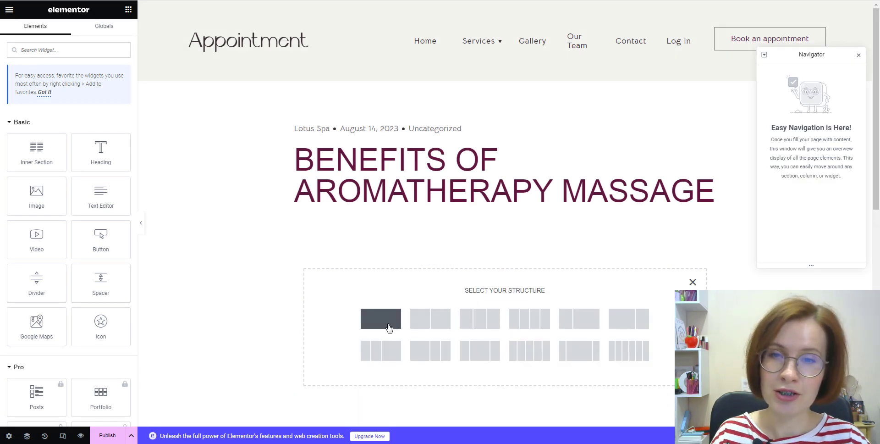
left_click(389, 327)
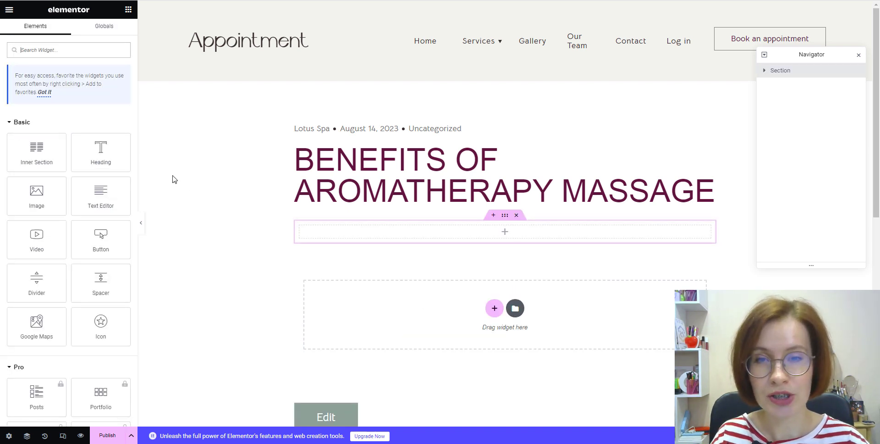
left_click_drag(101, 149, 388, 241)
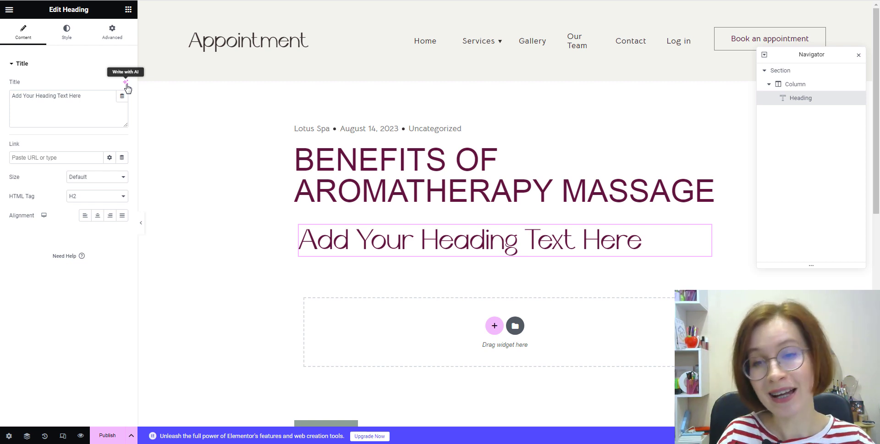
Write an AI section-header prompt about the post 'Benefits of Aromatherapy Massage'.
left_click(126, 83)
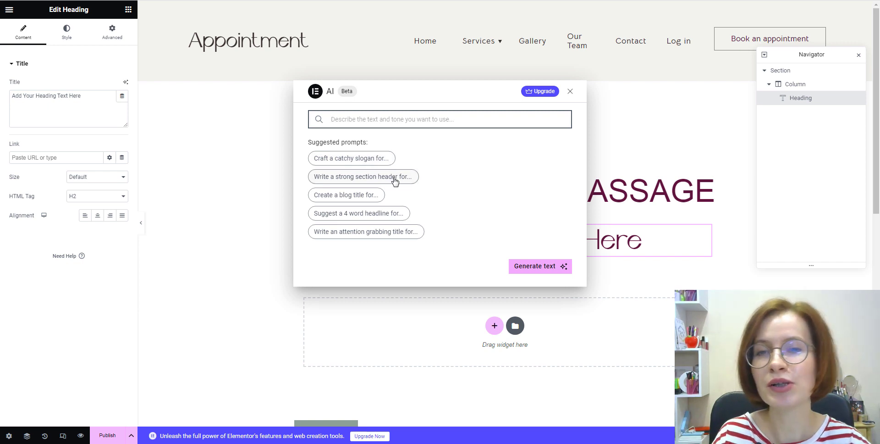
left_click(392, 177)
type("the pos")
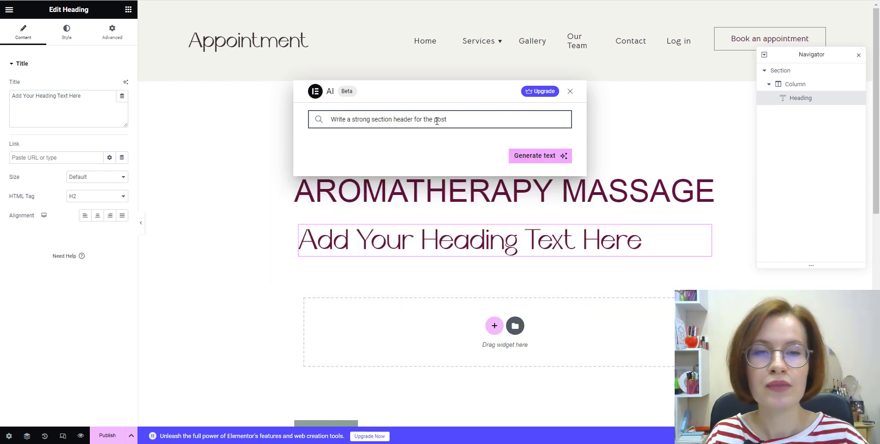
type("t")
right_click(436, 120)
left_click(477, 167)
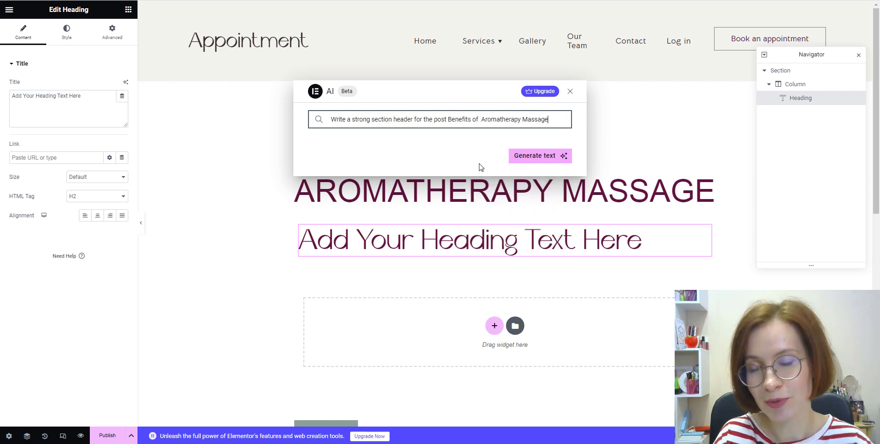
left_click(449, 119)
type("about")
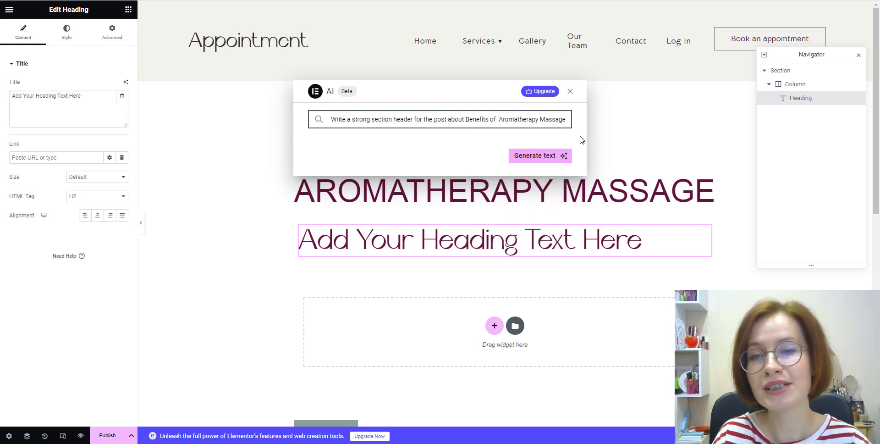
left_click(582, 140)
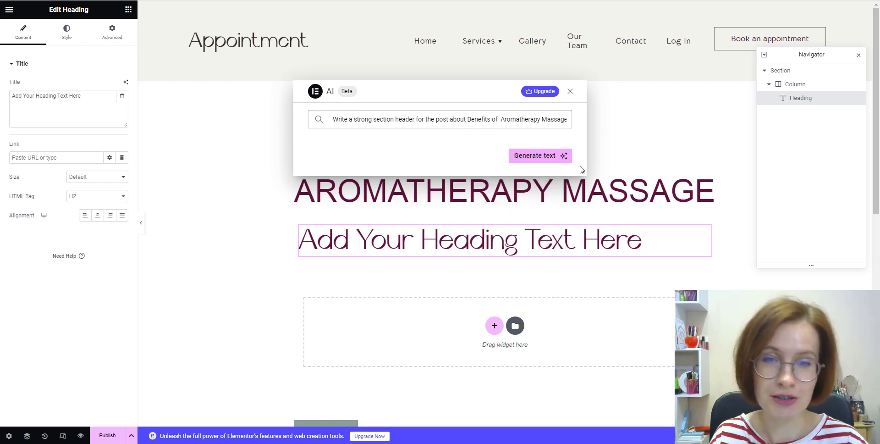
Generate the headline and apply 'The Power of Scent: A Comprehensive Guide…' to the heading.
left_click(536, 156)
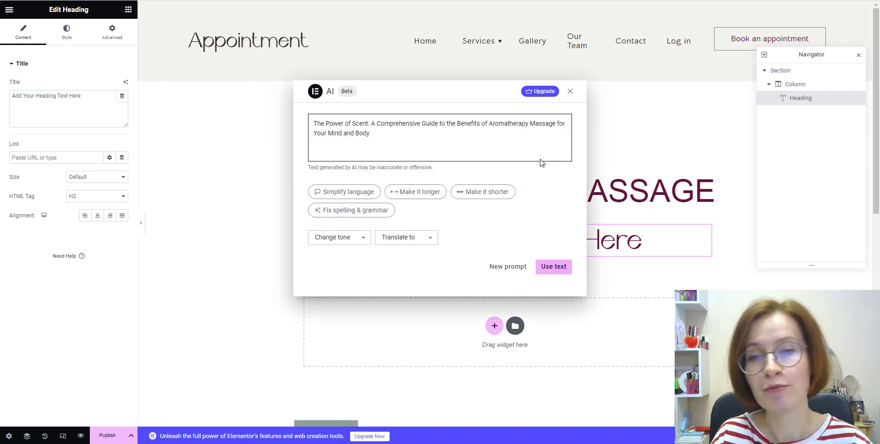
left_click(555, 269)
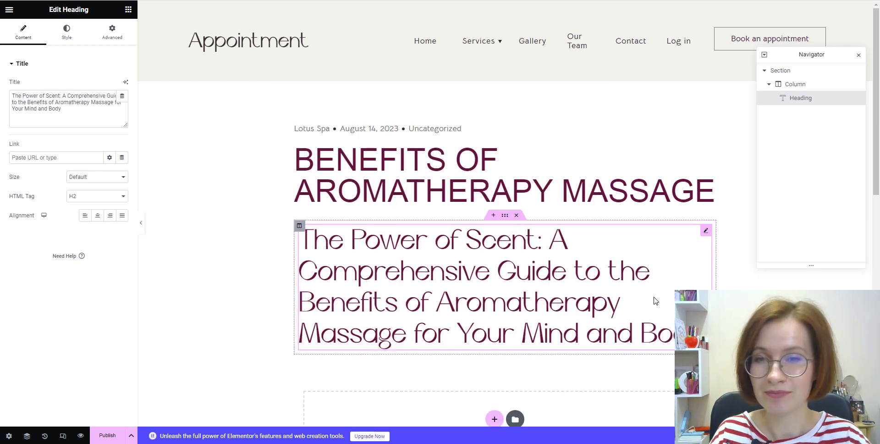
scroll(228, 102, "down", 2)
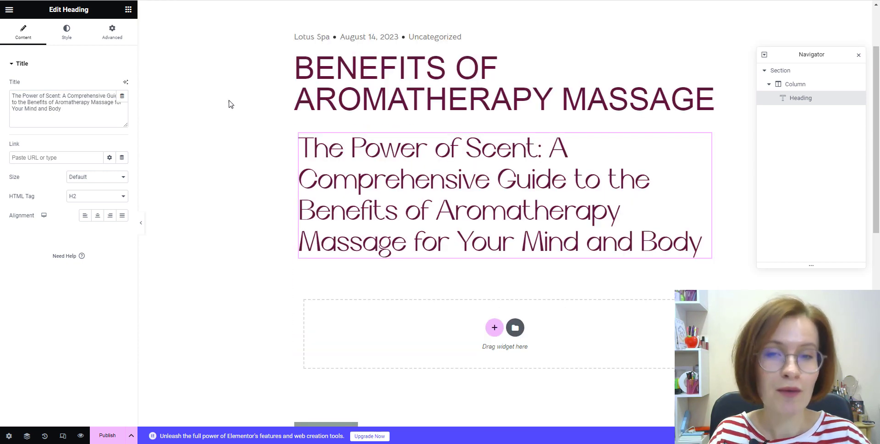
Drop a Text Editor block below the AI heading and set its top padding to 40 px.
left_click(128, 10)
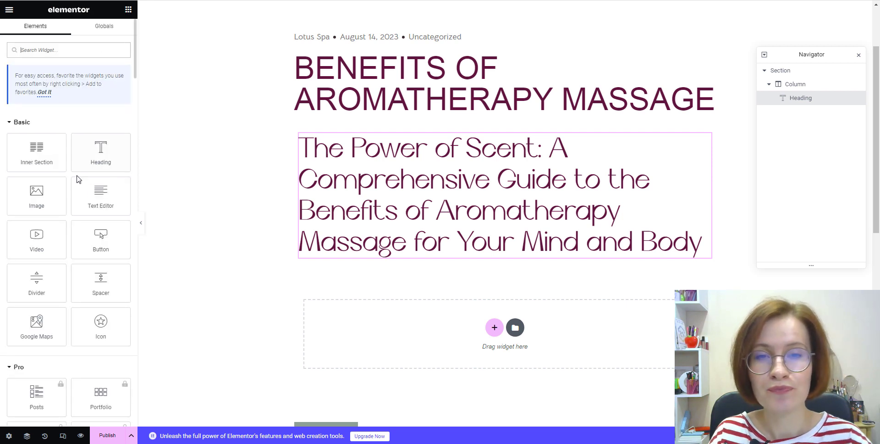
left_click_drag(95, 195, 468, 263)
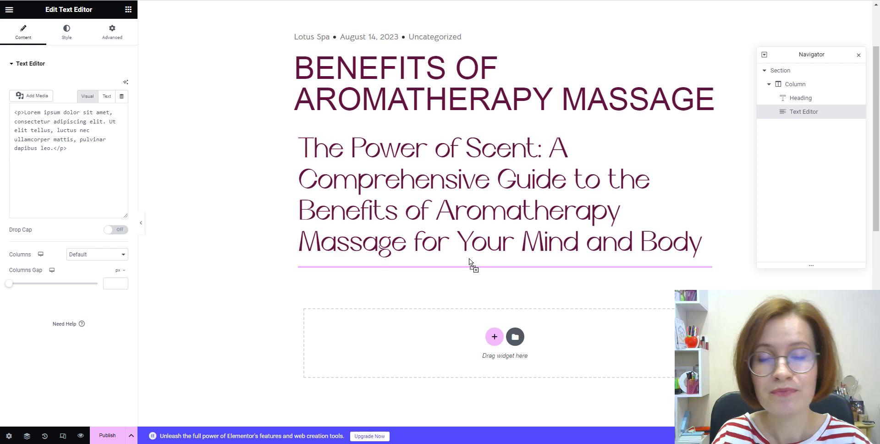
left_click(106, 44)
left_click(122, 132)
double_click(19, 131)
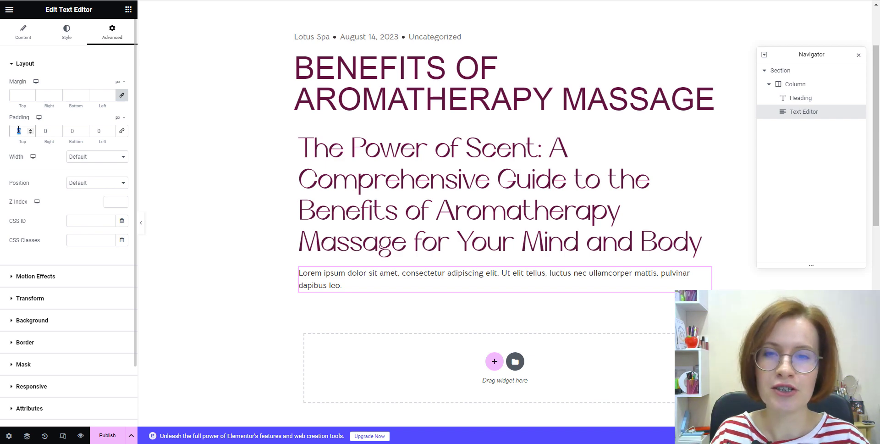
type("40")
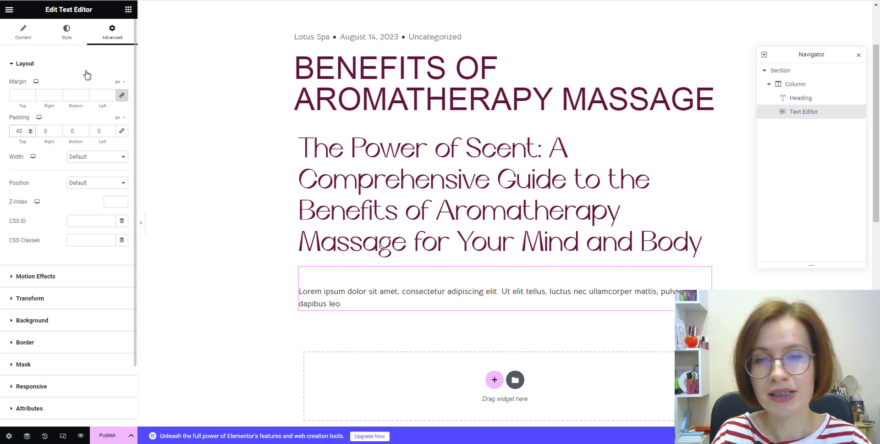
Generate AI blog-post text about the spa center's aromatherapy massages for the text block.
left_click(19, 42)
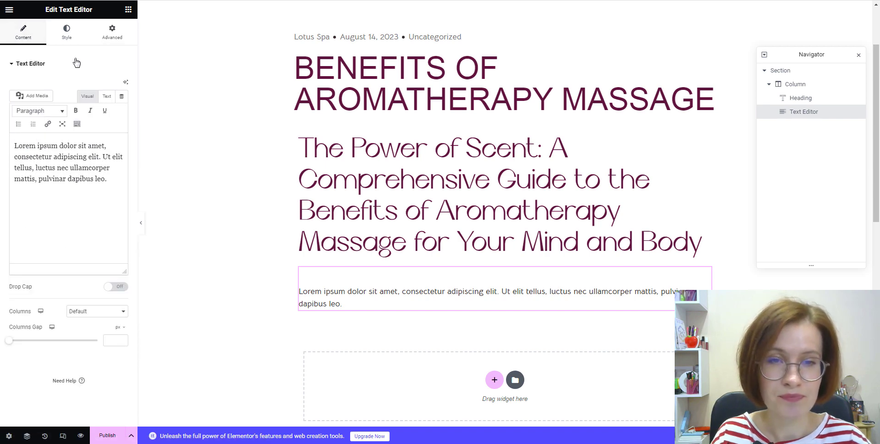
left_click(126, 82)
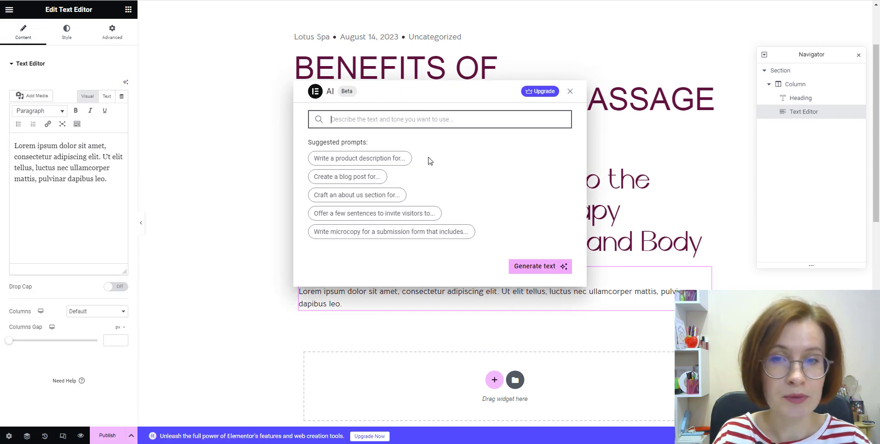
left_click(353, 179)
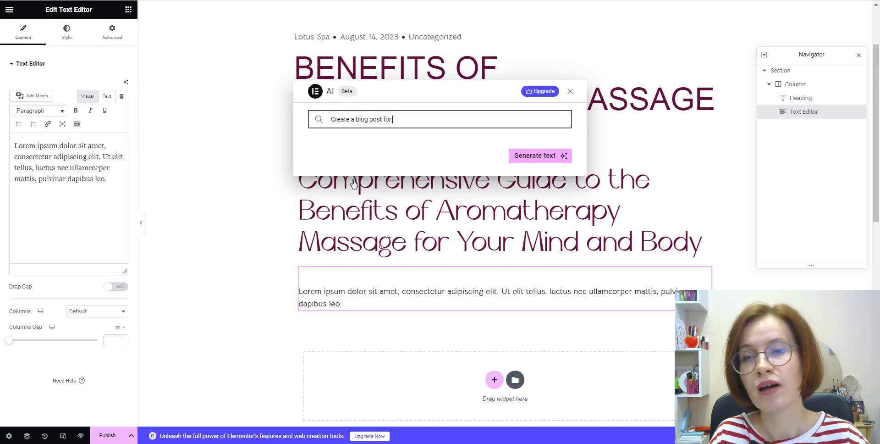
type("the spa center about")
right_click(463, 121)
left_click(484, 177)
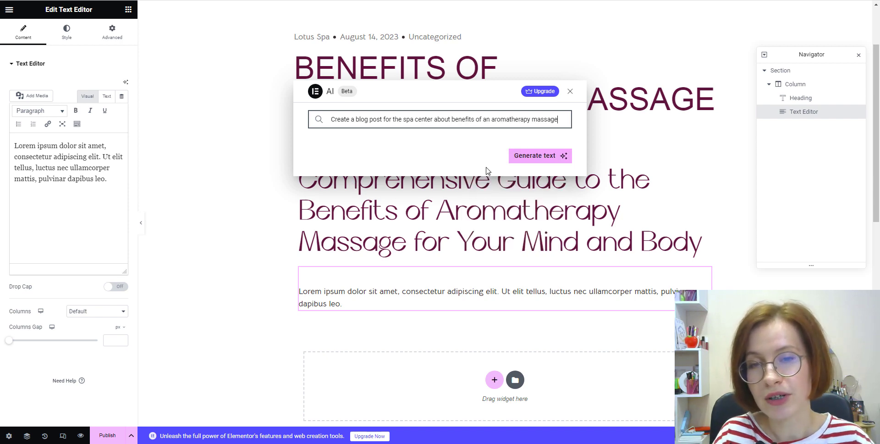
left_click(535, 159)
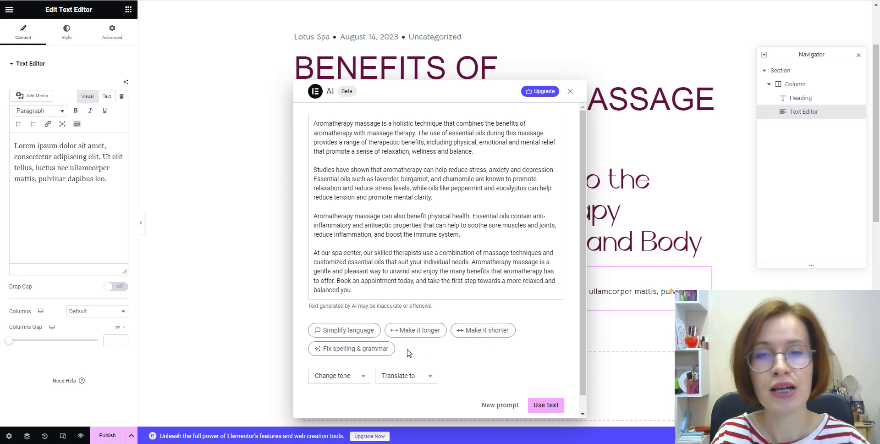
Lengthen the generated text, change its tone, and try a French translation.
left_click(417, 339)
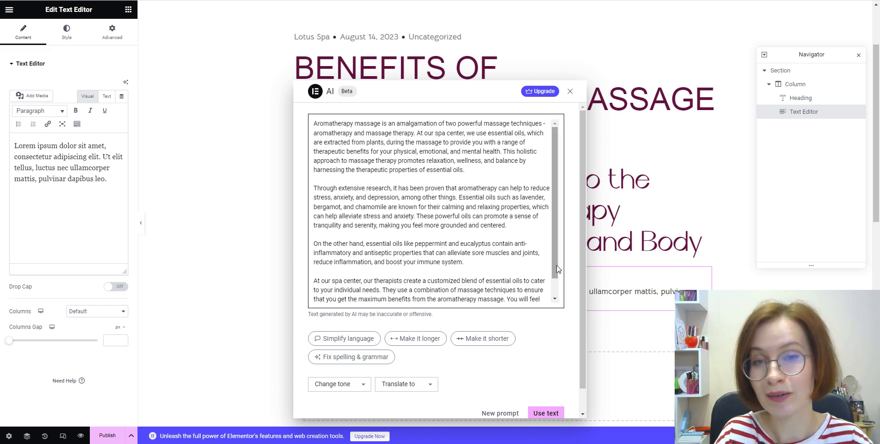
left_click_drag(555, 271, 549, 311)
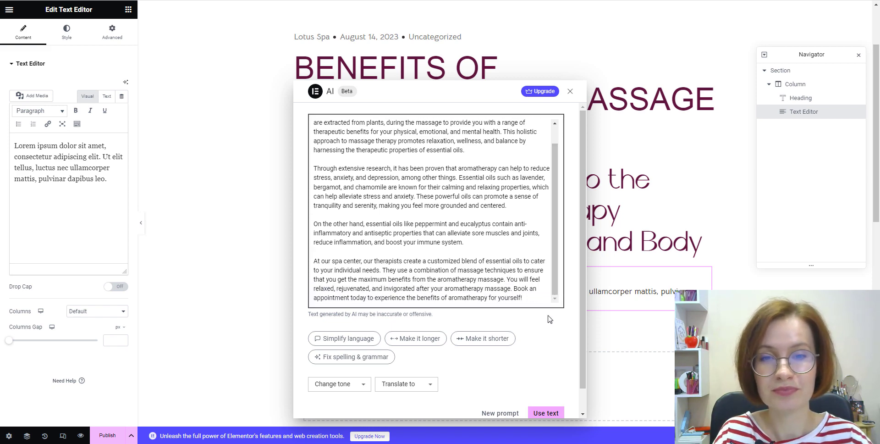
left_click(365, 385)
left_click(359, 302)
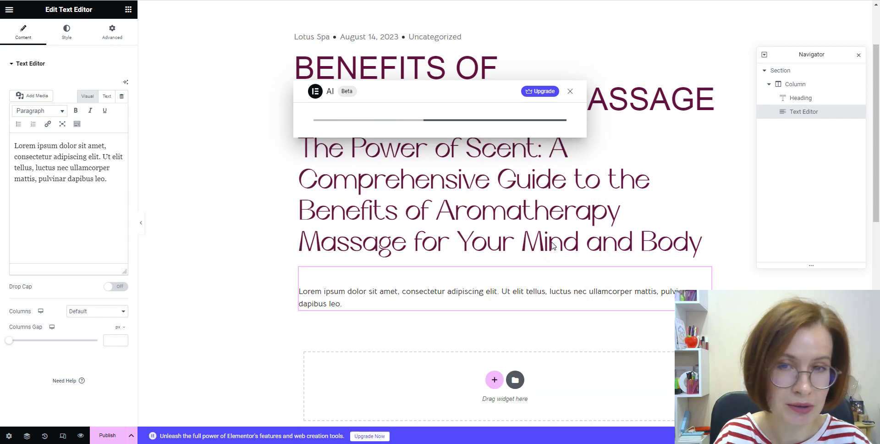
scroll(550, 261, "down", 1)
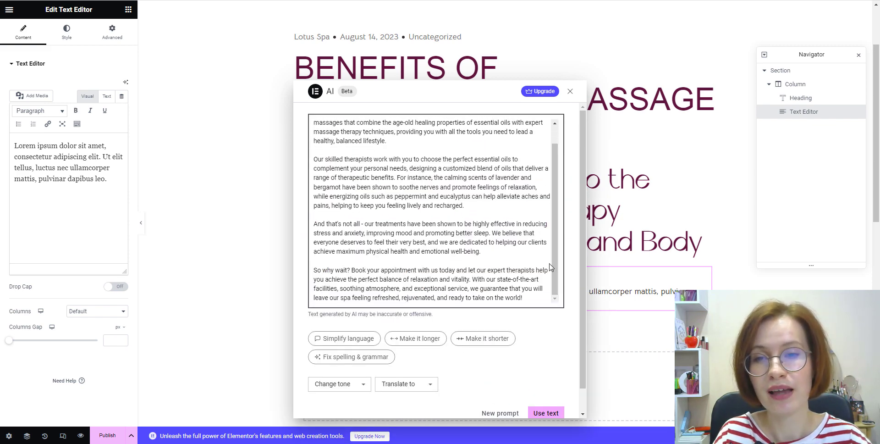
left_click(426, 388)
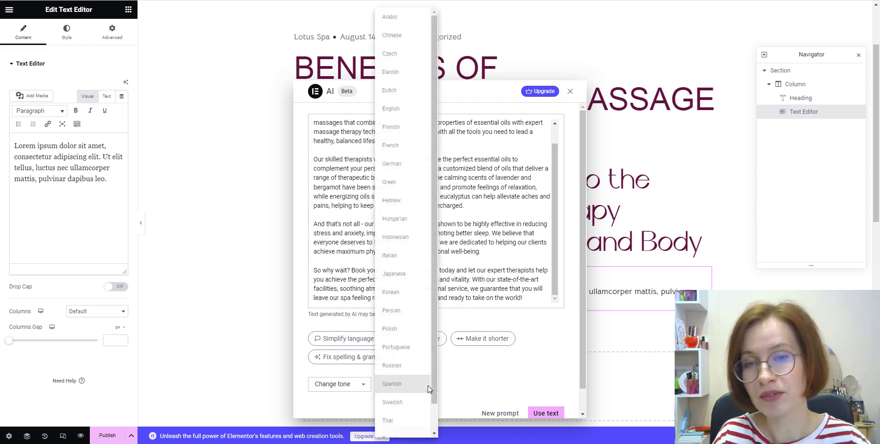
left_click(408, 150)
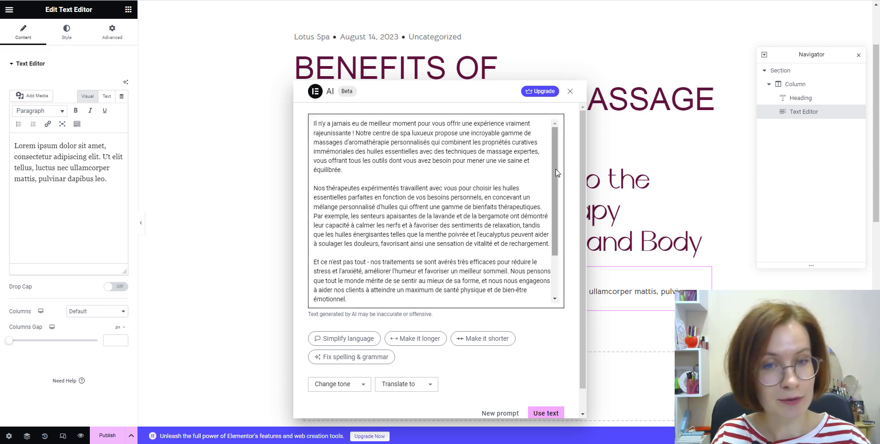
scroll(550, 211, "down", 2)
scroll(531, 234, "up", 4)
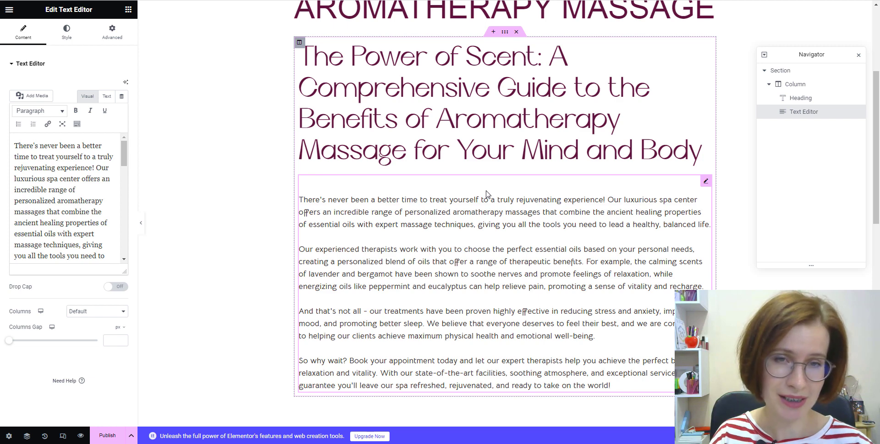
Select the section and add an Image widget below the article text.
left_click(505, 32)
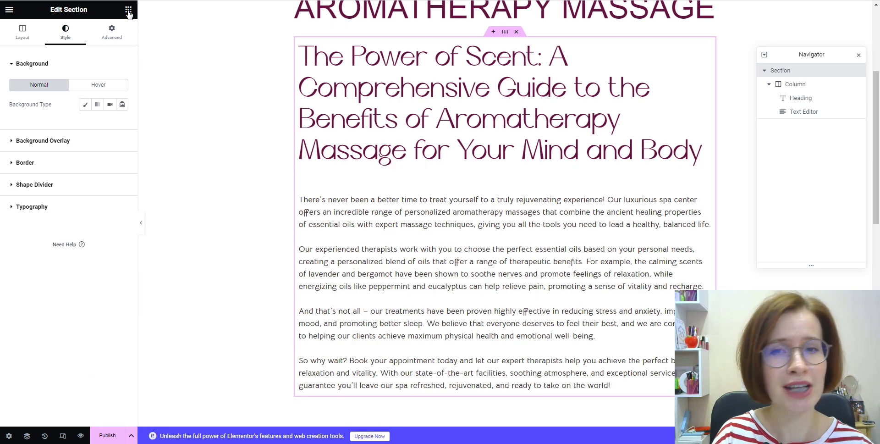
left_click(128, 10)
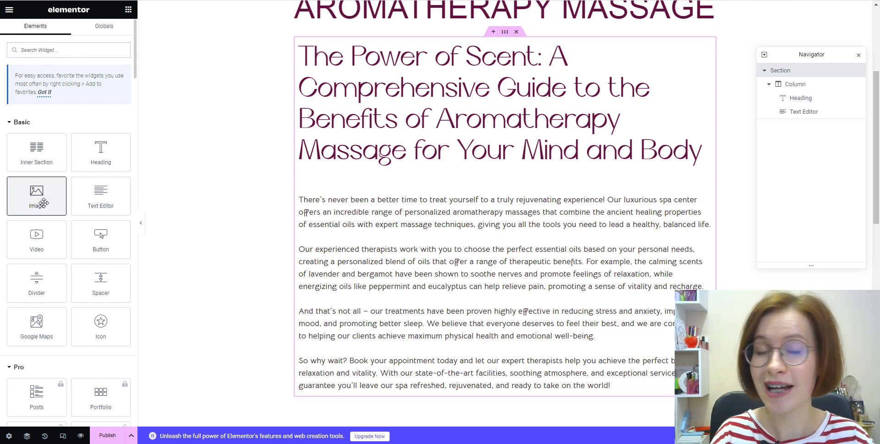
left_click_drag(43, 203, 479, 395)
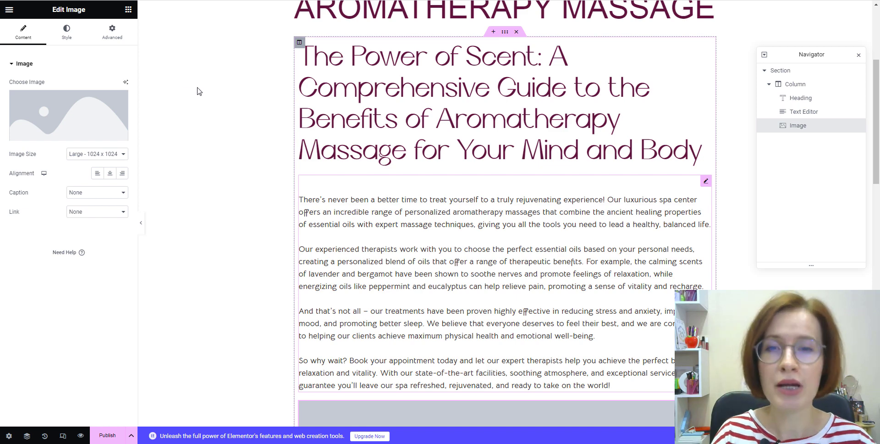
Unlink the image's padding and set its top padding to 40 px.
left_click(112, 32)
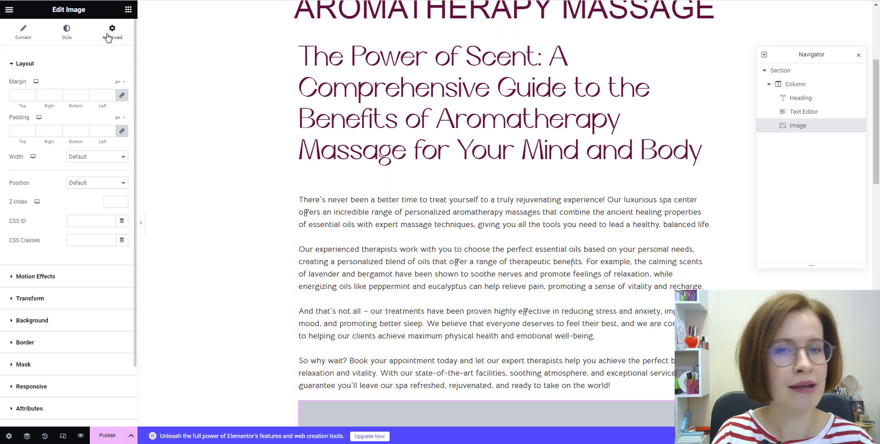
left_click(123, 132)
double_click(24, 134)
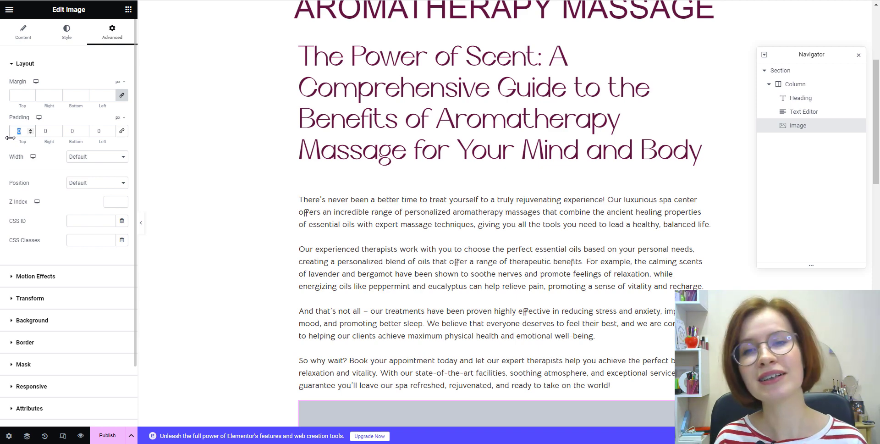
type("40")
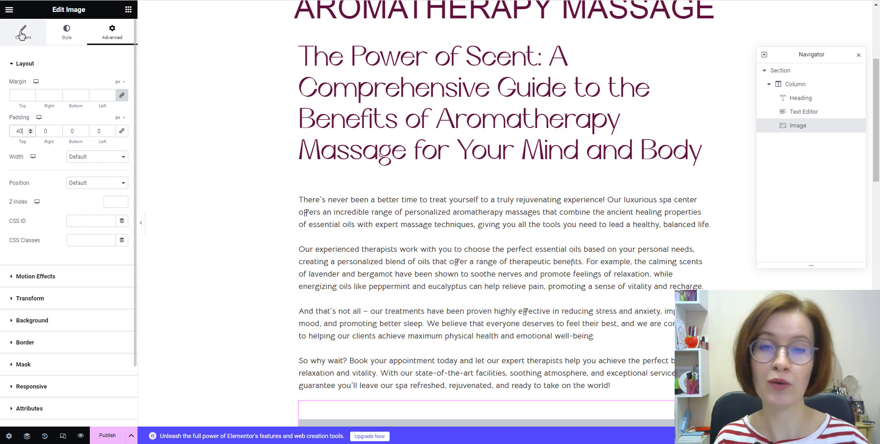
left_click(22, 34)
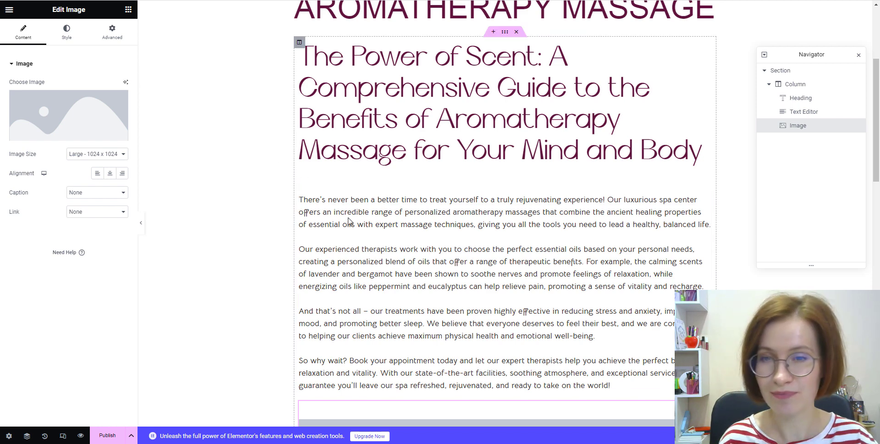
scroll(348, 222, "down", 7)
scroll(349, 222, "down", 2)
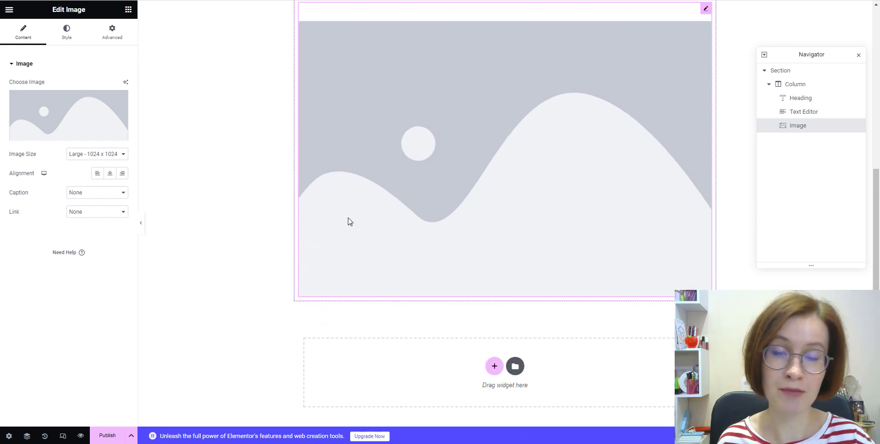
scroll(348, 222, "up", 1)
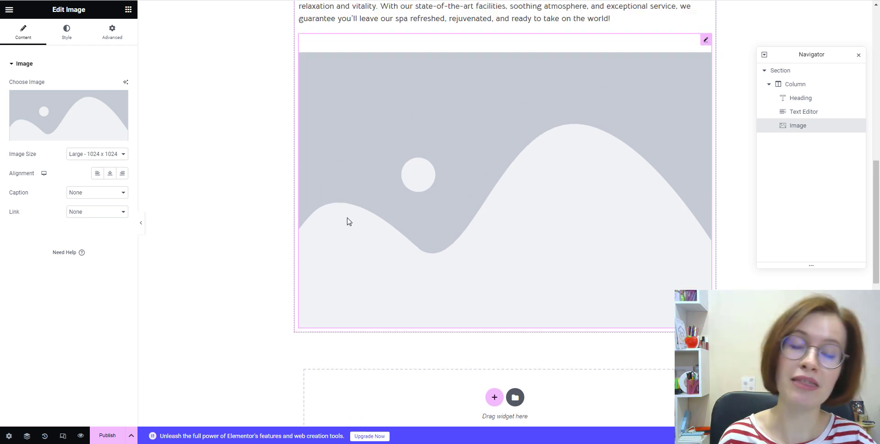
Write the AI image prompt 'Create a picture for the post about aromatherapy massage'.
left_click(126, 83)
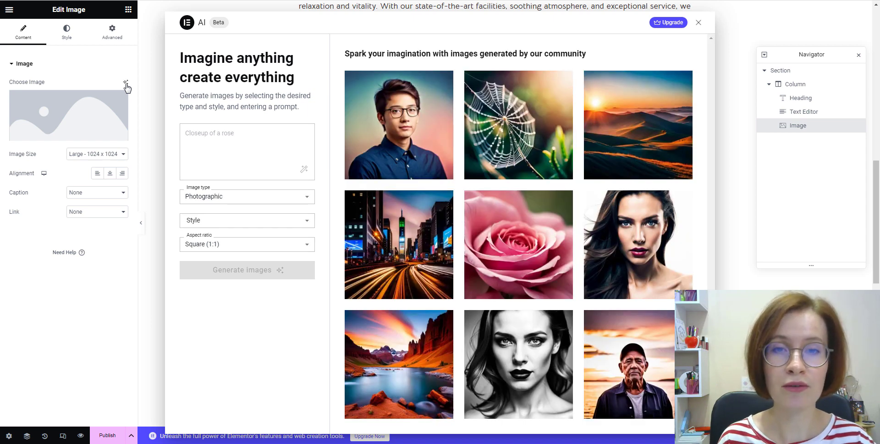
left_click(194, 136)
right_click(196, 135)
left_click(219, 192)
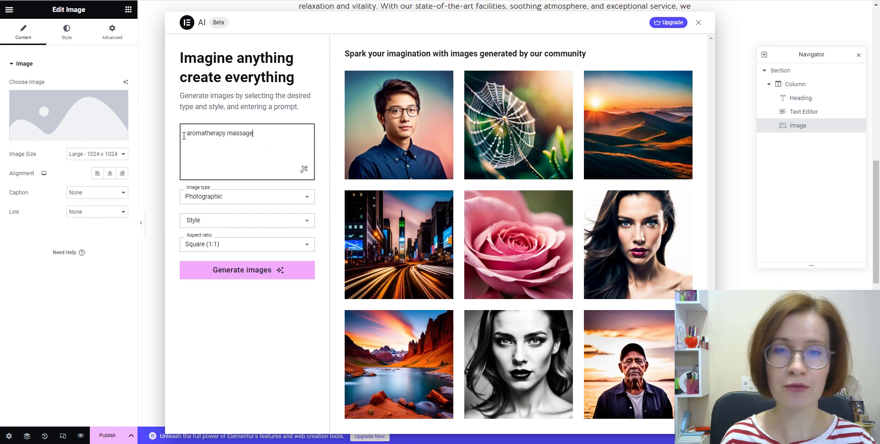
type("Create a ")
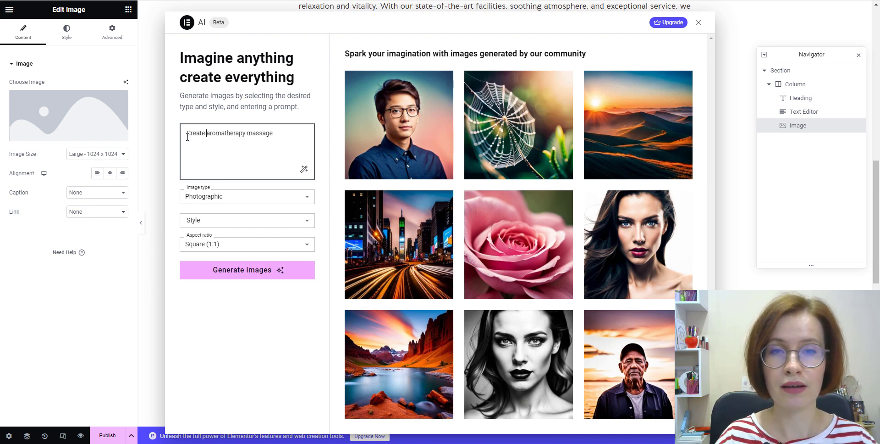
type("picture for the post about")
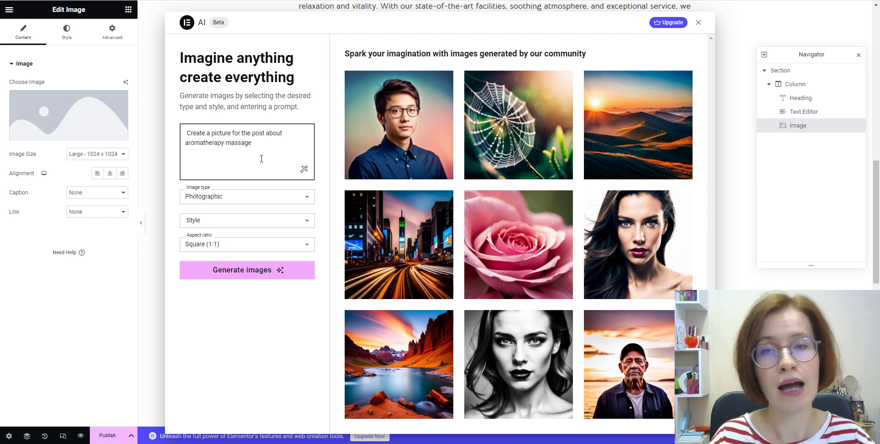
Choose Photographic type, Landscape style and 16:9 aspect ratio, then generate four images.
left_click(308, 197)
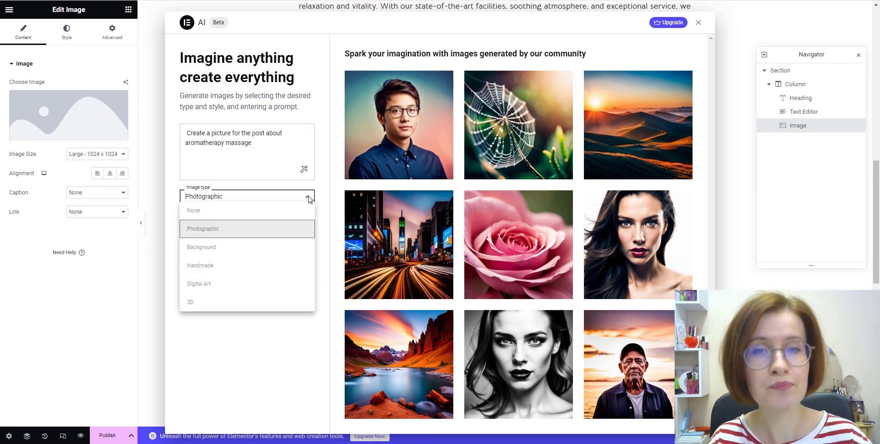
left_click(304, 229)
left_click(312, 223)
left_click(300, 252)
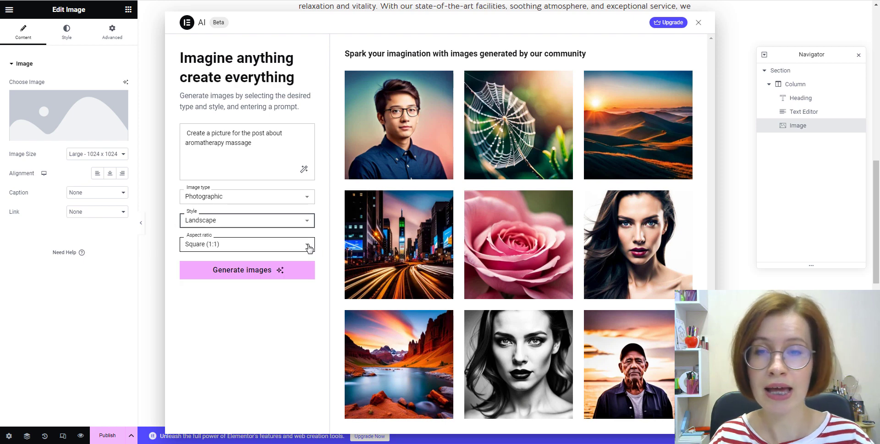
left_click(308, 247)
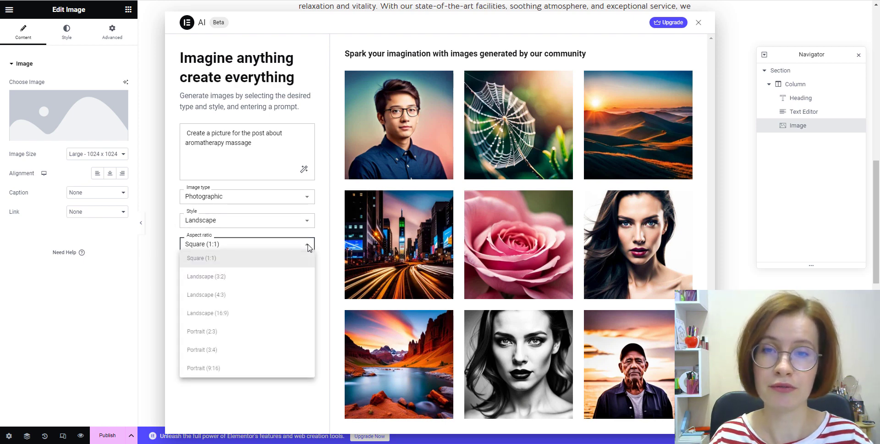
left_click(271, 314)
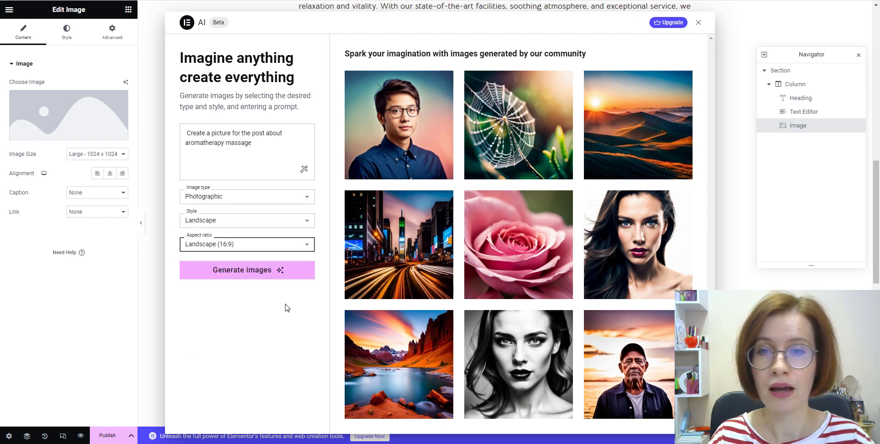
left_click(238, 276)
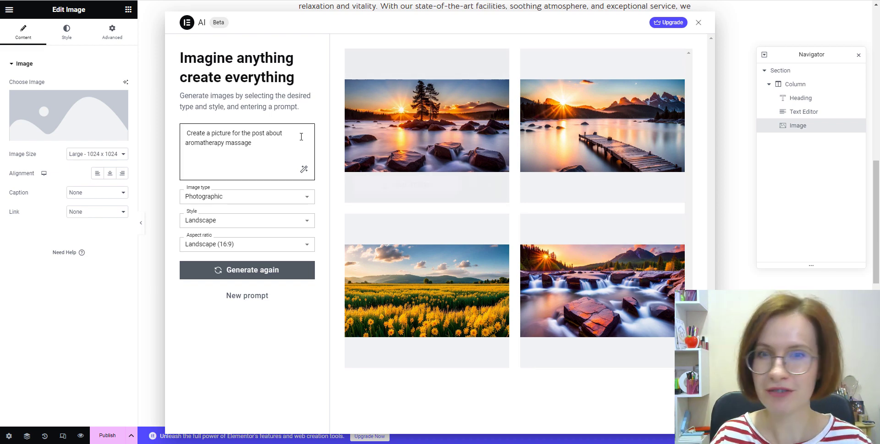
Shorten the prompt to 'aromatherapy massage', regenerate, and insert the candles-and-oils sunset picture.
left_click_drag(283, 134, 168, 137)
key("BackSpace")
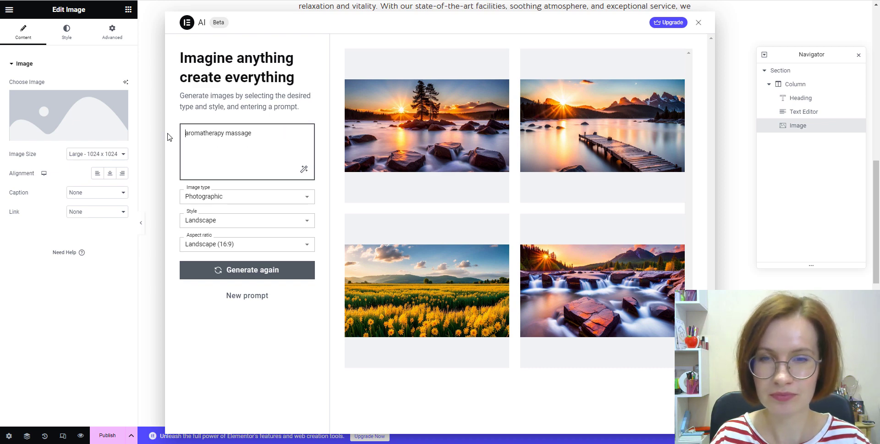
left_click(236, 274)
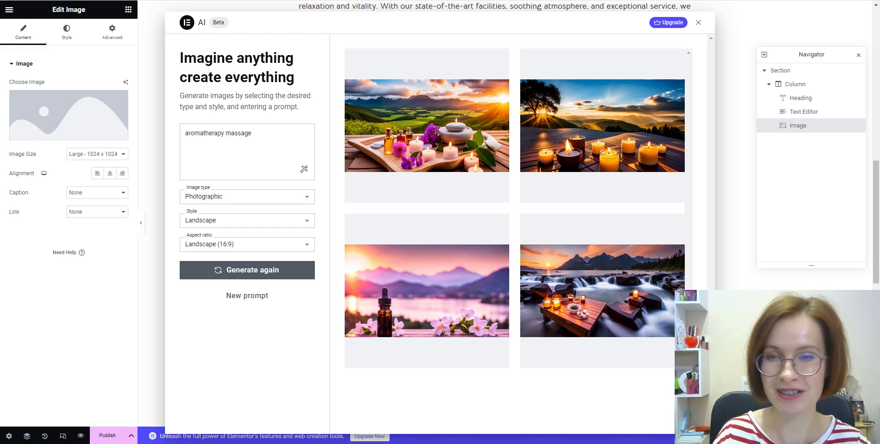
mouse_move(420, 166)
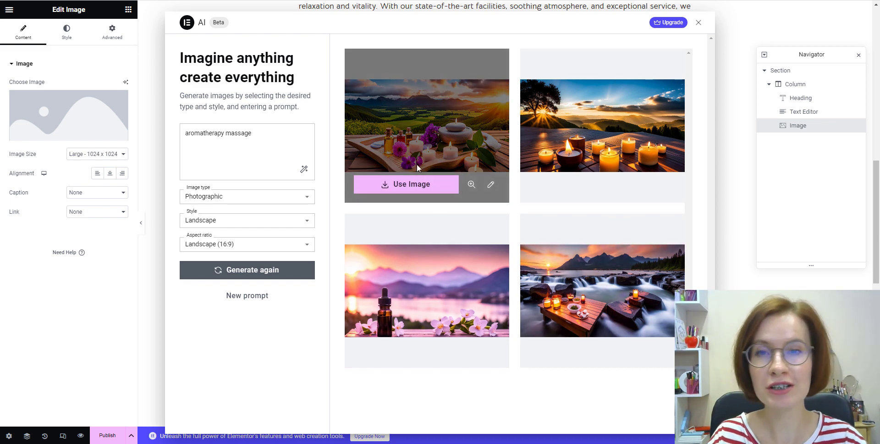
left_click(422, 188)
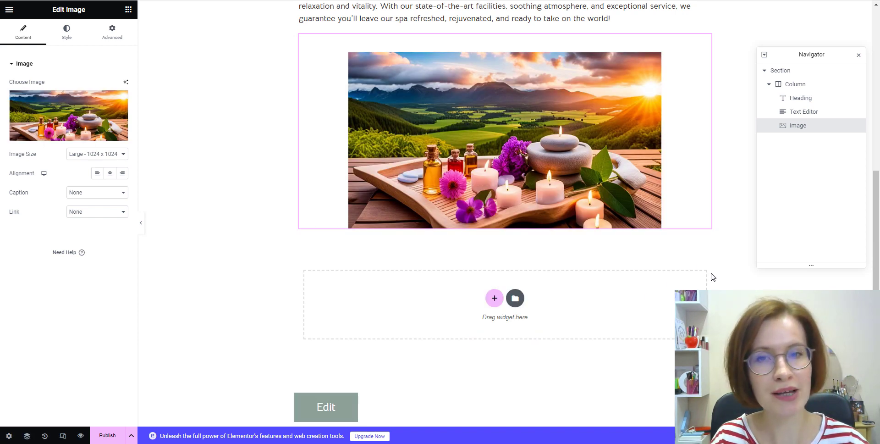
scroll(713, 276, "up", 2)
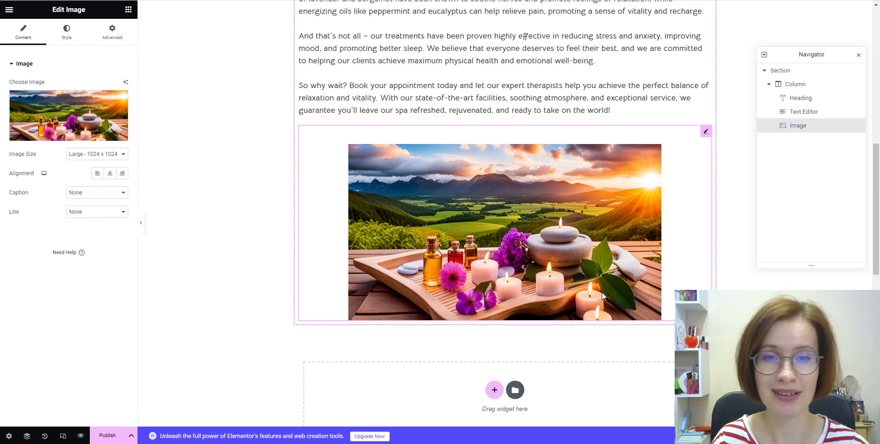
left_click(125, 85)
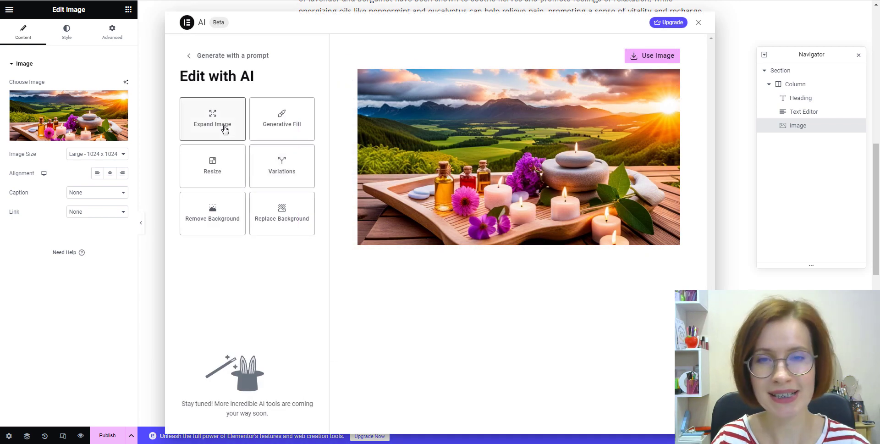
left_click(225, 129)
mouse_move(244, 153)
left_mouse_down()
mouse_move(228, 156)
mouse_move(236, 154)
left_mouse_up()
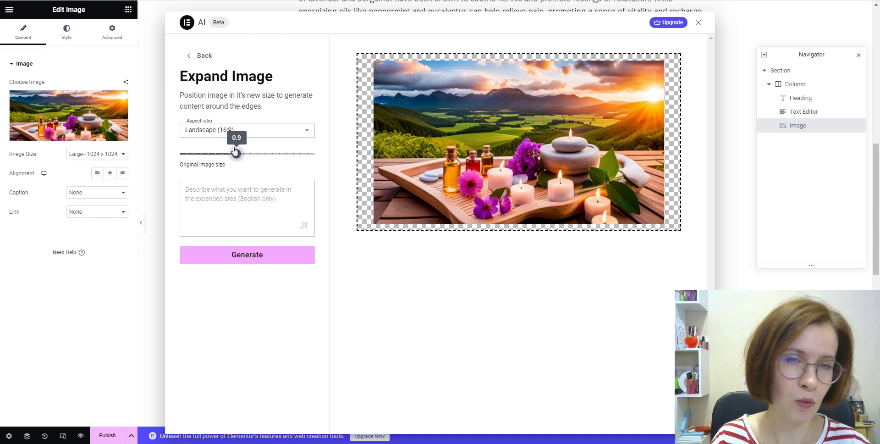
left_click(192, 55)
left_click(271, 115)
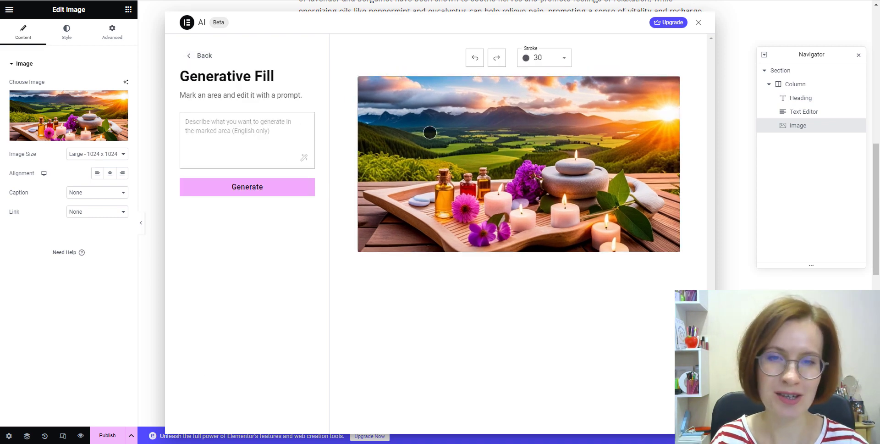
left_click(194, 56)
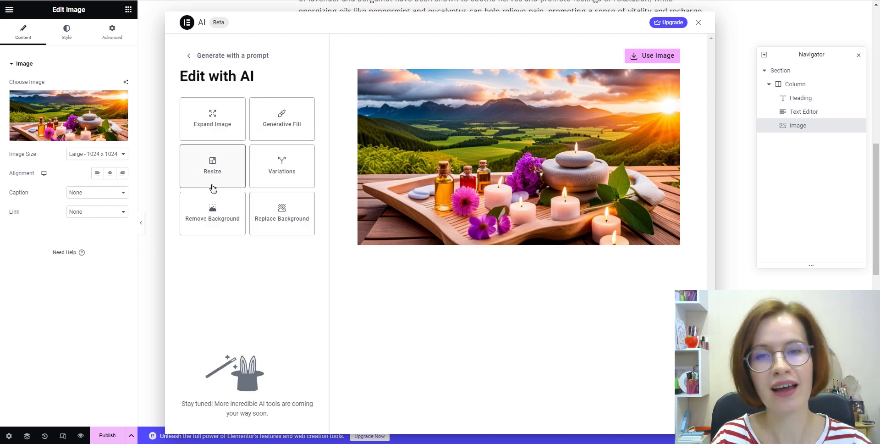
left_click(217, 173)
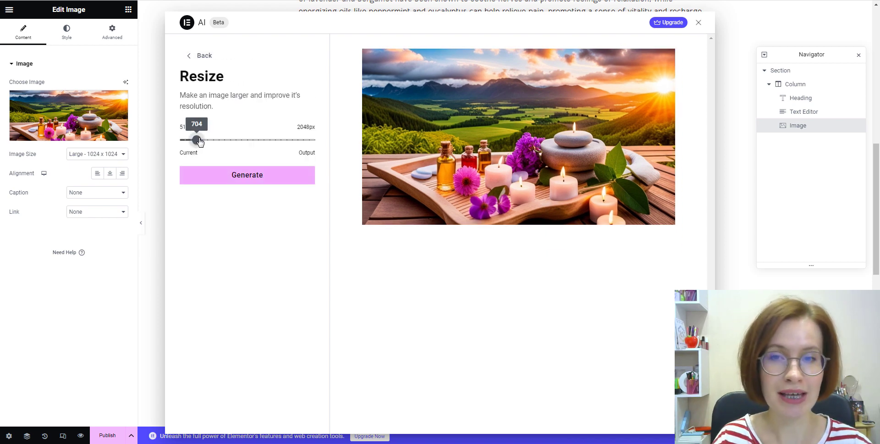
left_click_drag(198, 141, 237, 152)
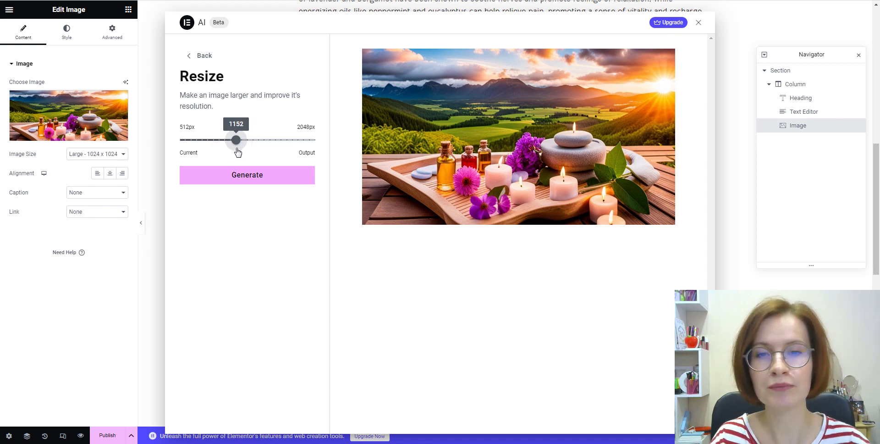
left_click(197, 55)
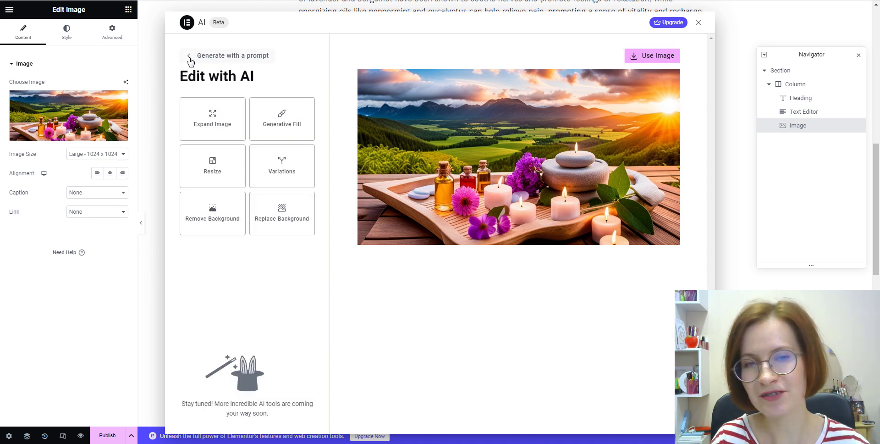
left_click(282, 179)
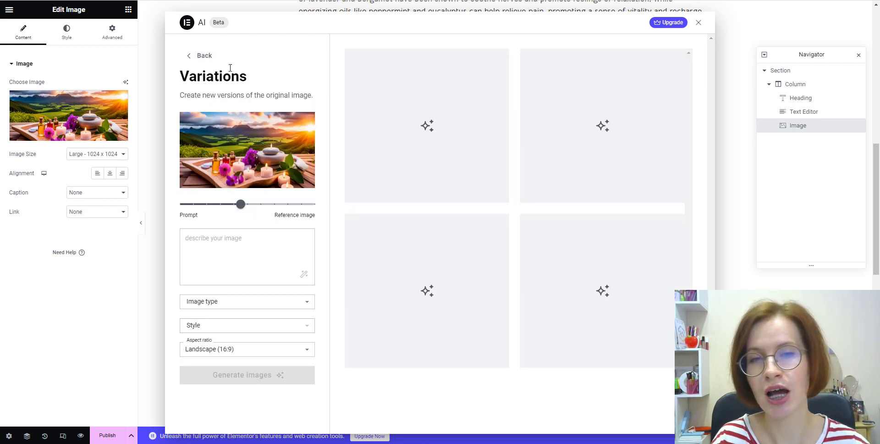
left_click(190, 57)
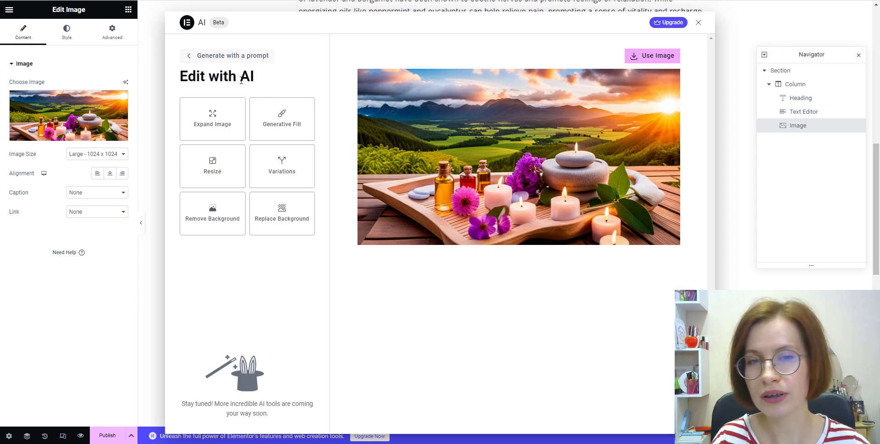
left_click(213, 234)
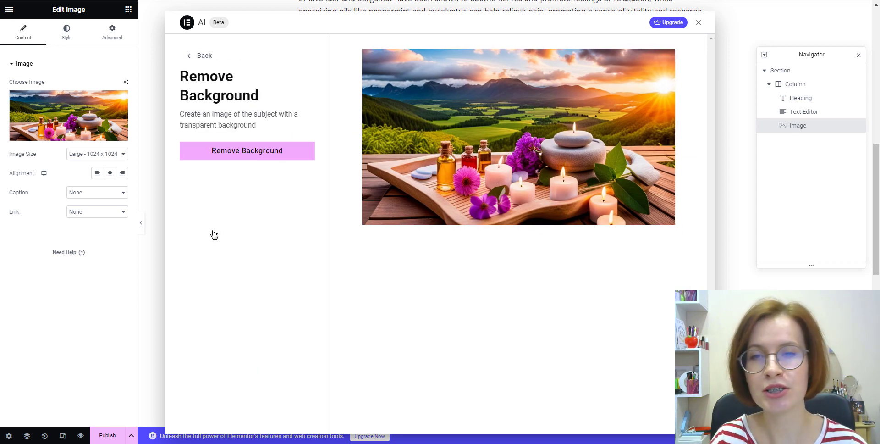
left_click(253, 157)
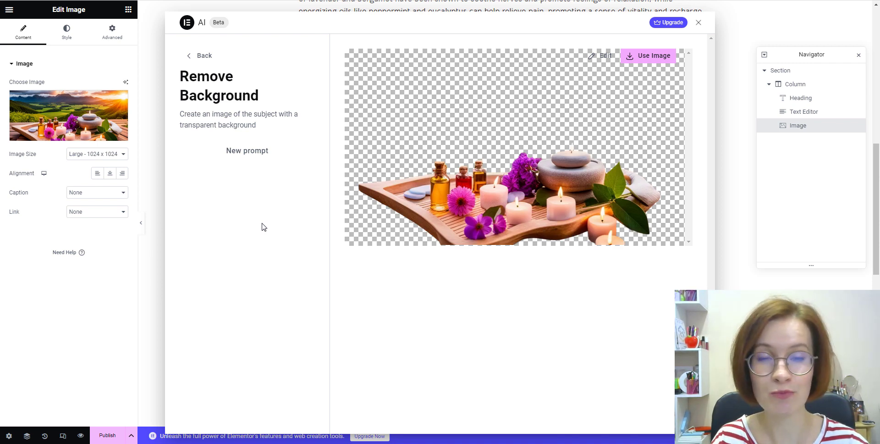
left_click(193, 60)
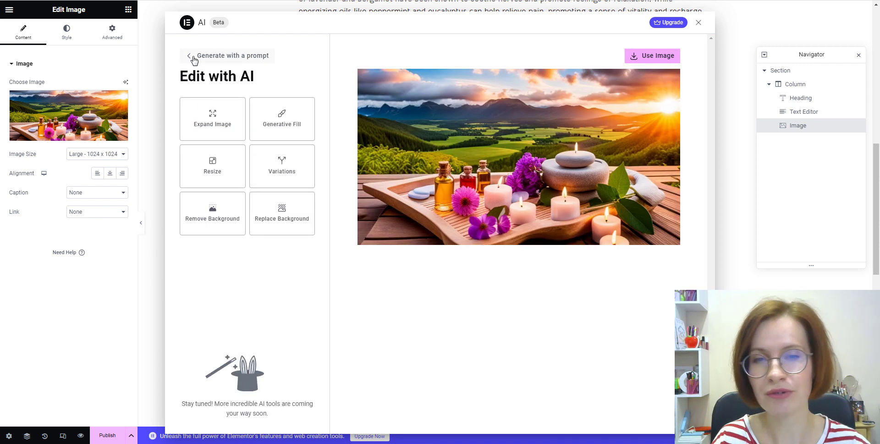
Search for 'html' and place an HTML widget below the spa image.
left_click(270, 232)
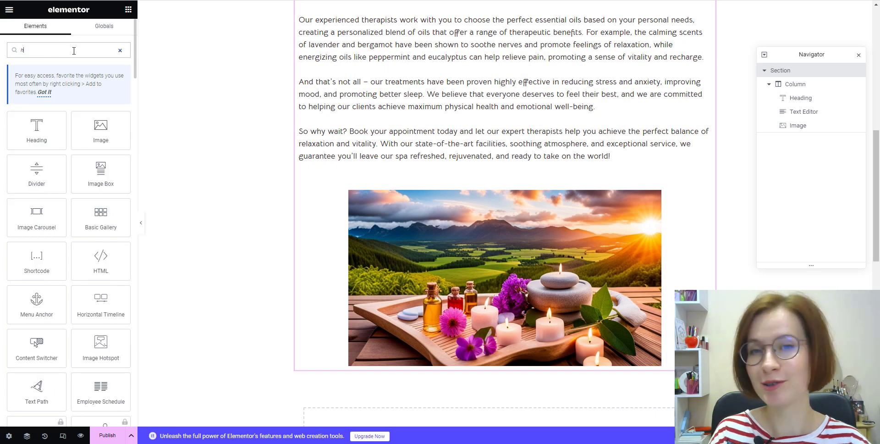
type("tml")
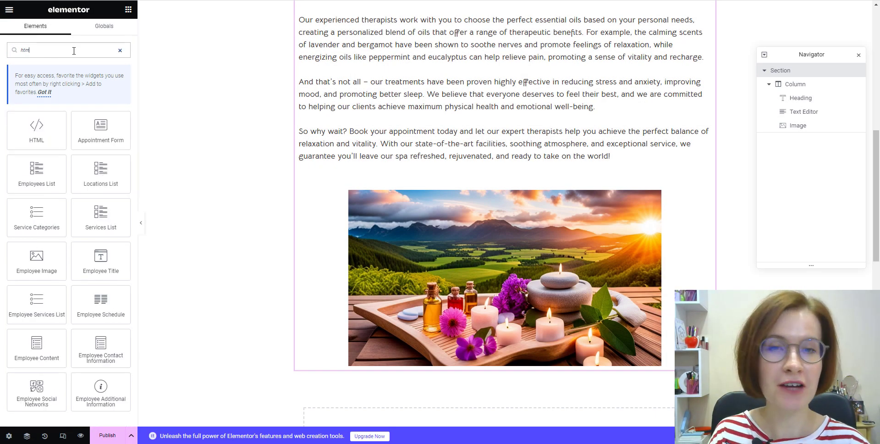
left_click_drag(49, 131, 706, 371)
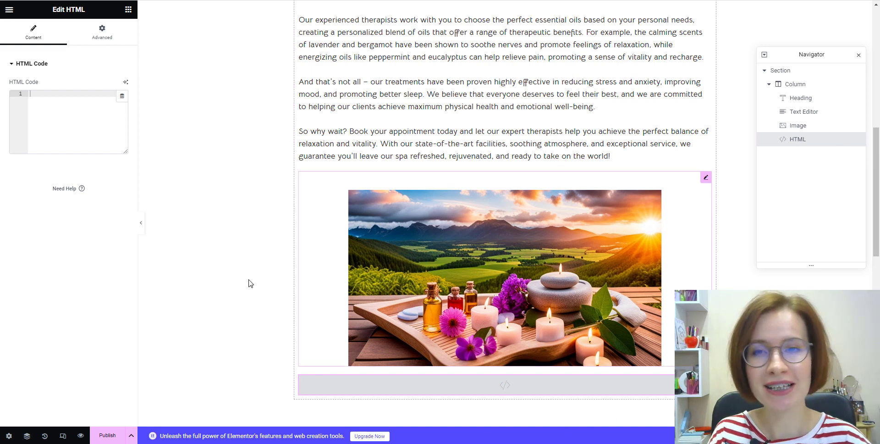
Give the HTML widget 40 px padding on all sides under Advanced.
left_click(112, 38)
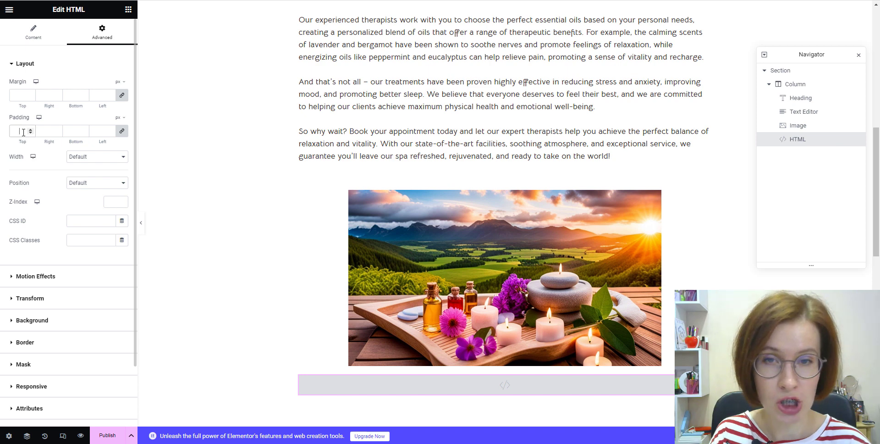
type("40")
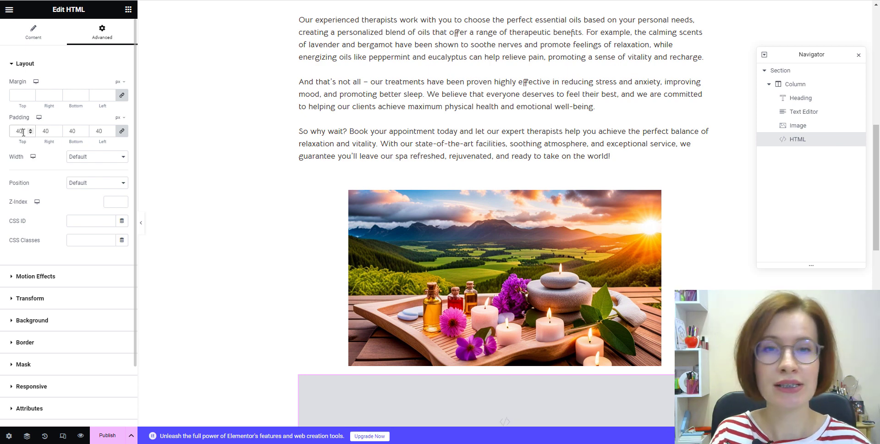
left_click(60, 43)
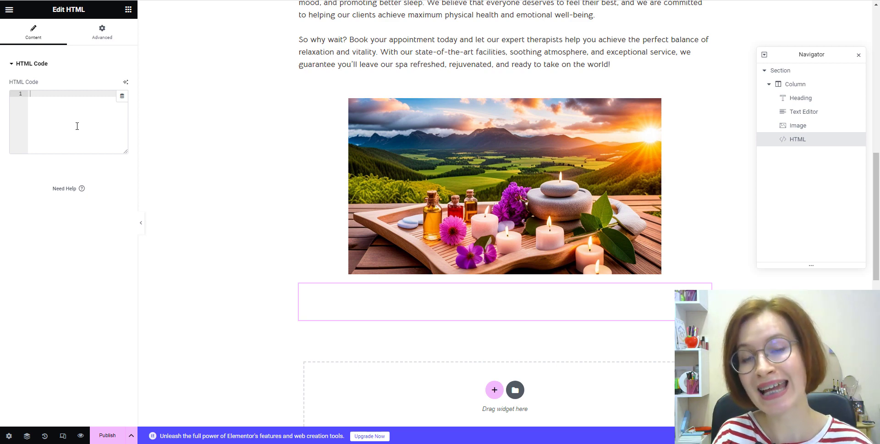
Generate code from the AI prompt 'Write a code to embed a subscription form' and insert it.
left_click(127, 85)
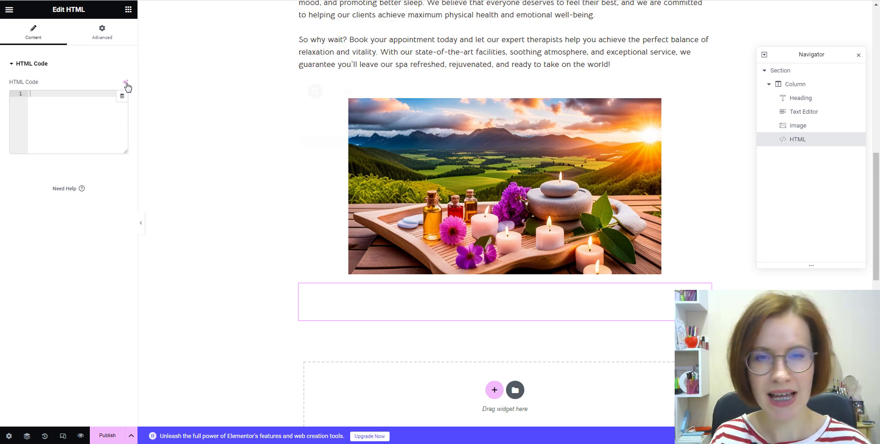
type("Write ")
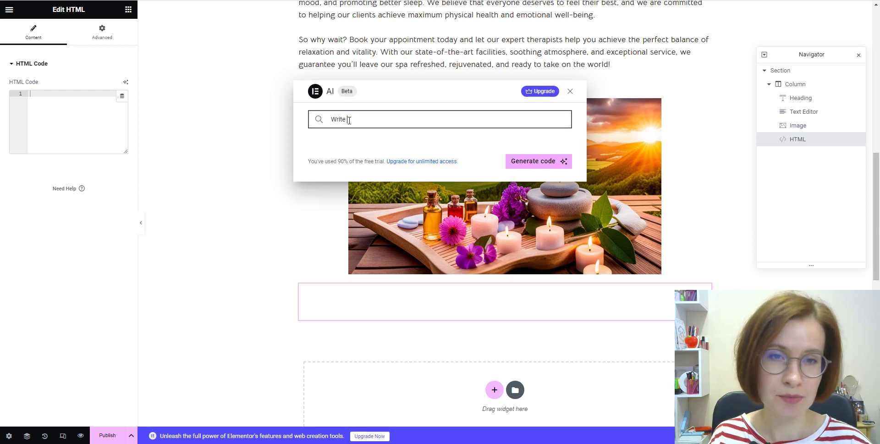
type("a code to embed a")
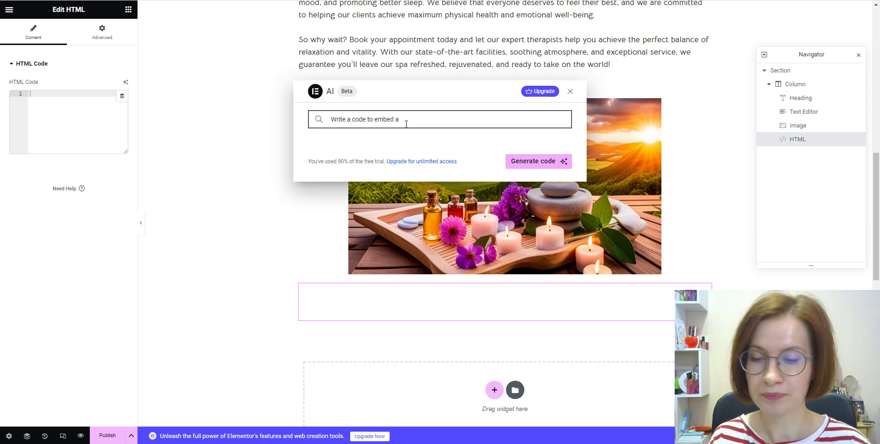
type(" subscription form")
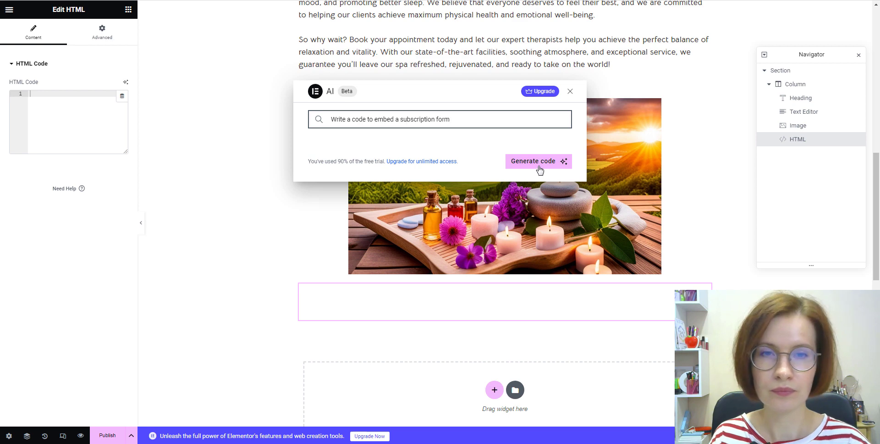
left_click(537, 163)
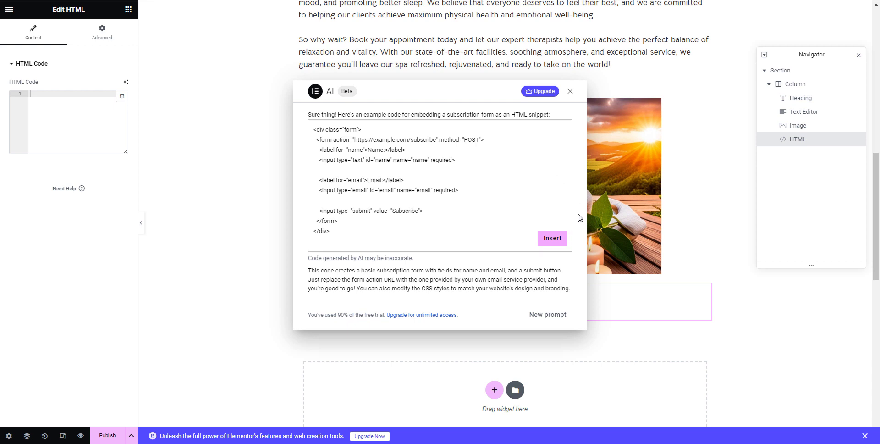
left_click(553, 238)
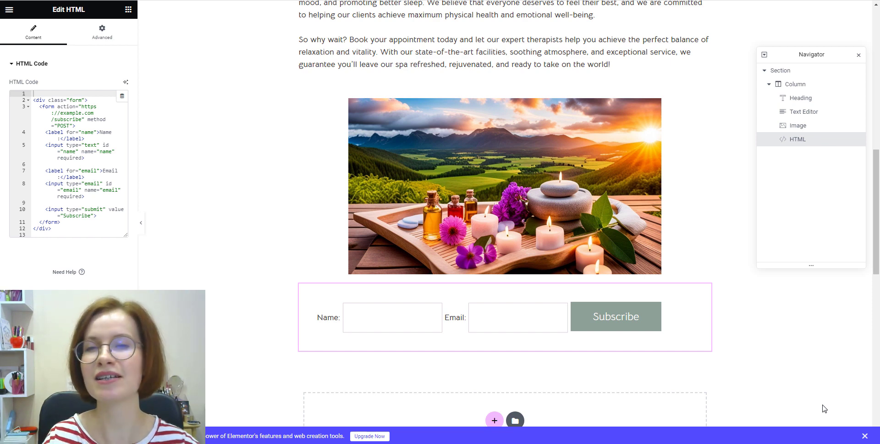
scroll(526, 37, "up", 1)
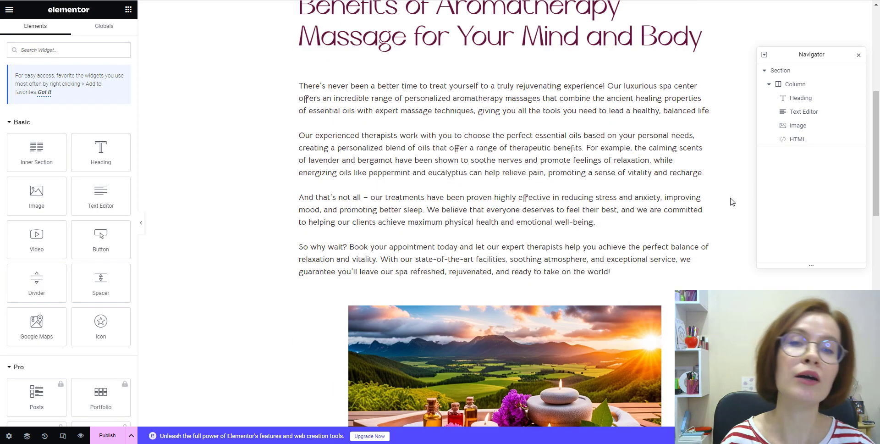
scroll(731, 200, "up", 3)
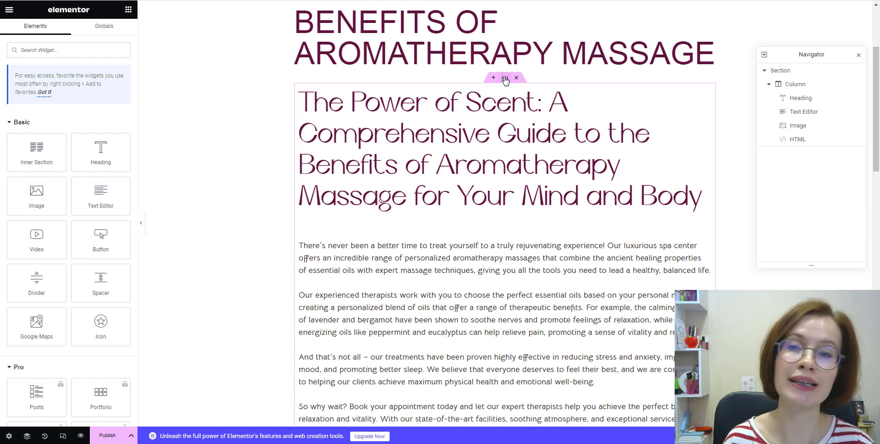
Set the section's classic background to the fourth AI-generated pink watercolour image.
left_click(505, 78)
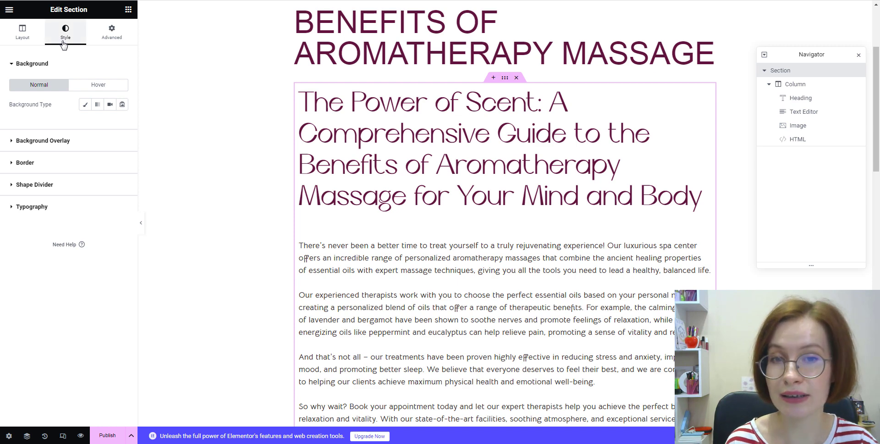
left_click(84, 105)
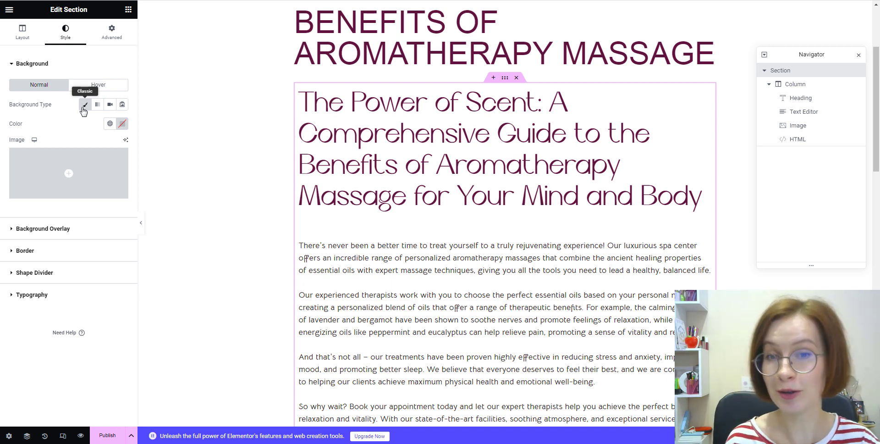
left_click(126, 142)
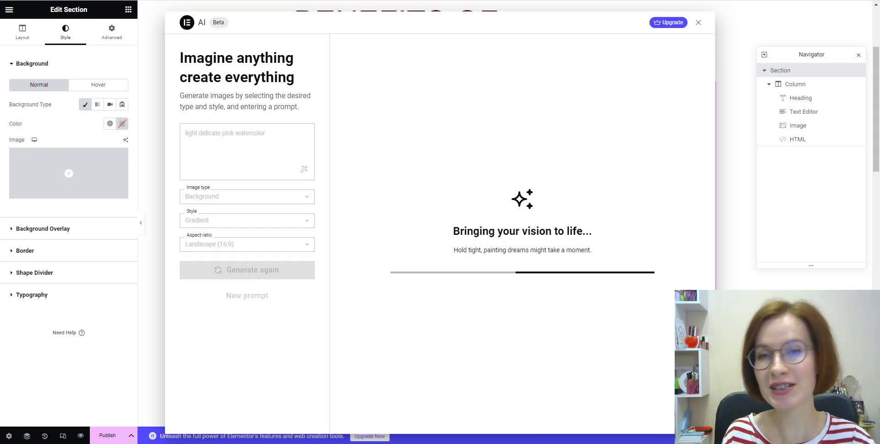
mouse_move(628, 324)
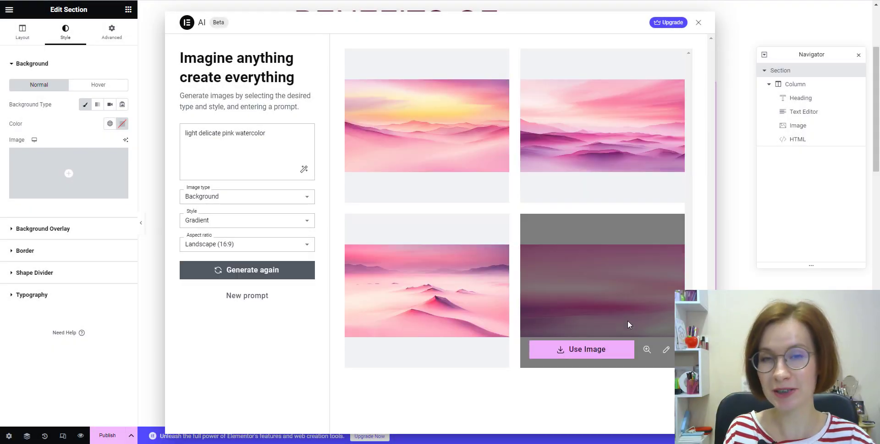
left_click(608, 358)
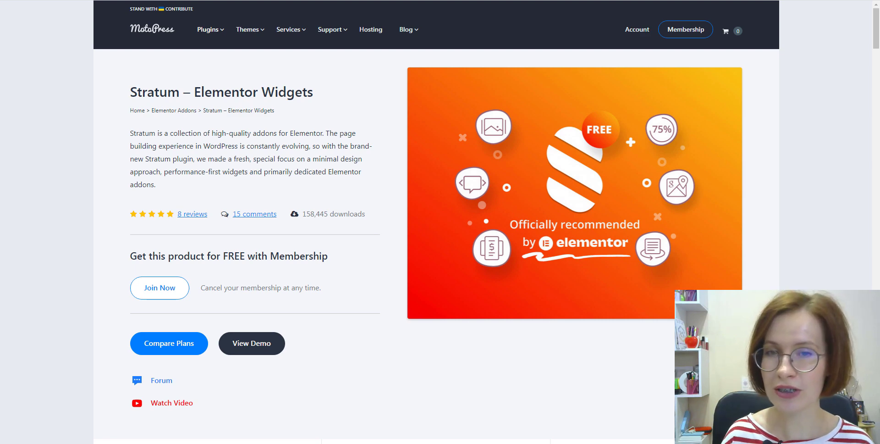
Scroll down through the Stratum widget grid on the MotoPress site.
scroll(436, 220, "down", 15)
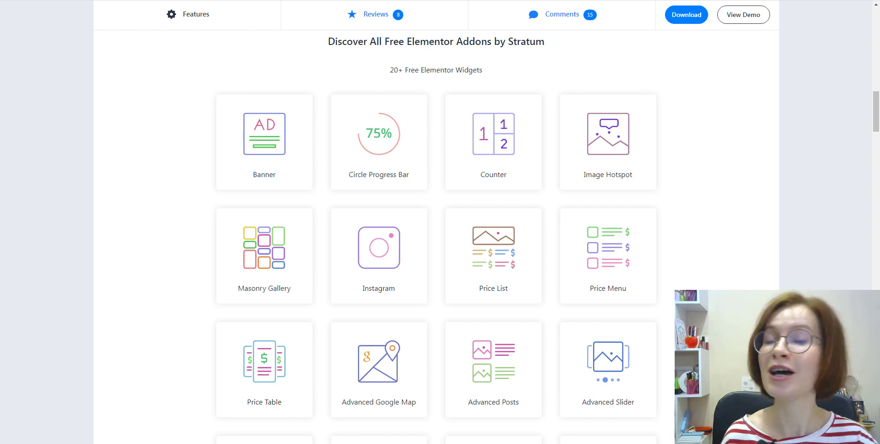
scroll(436, 229, "down", 3)
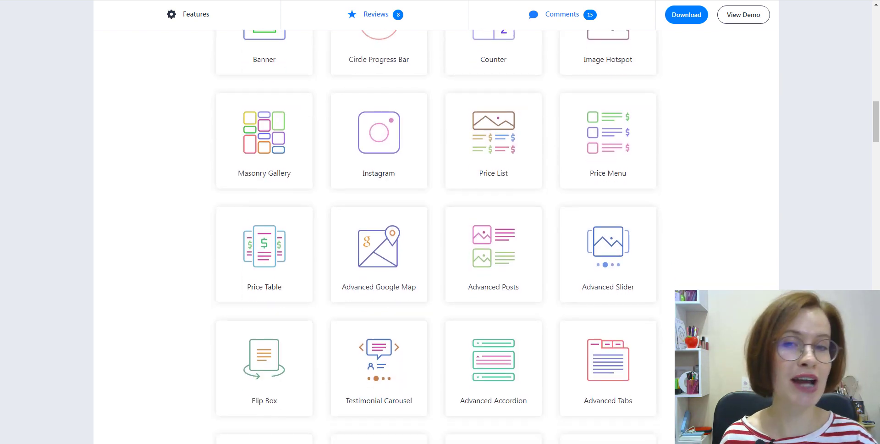
scroll(436, 229, "down", 1)
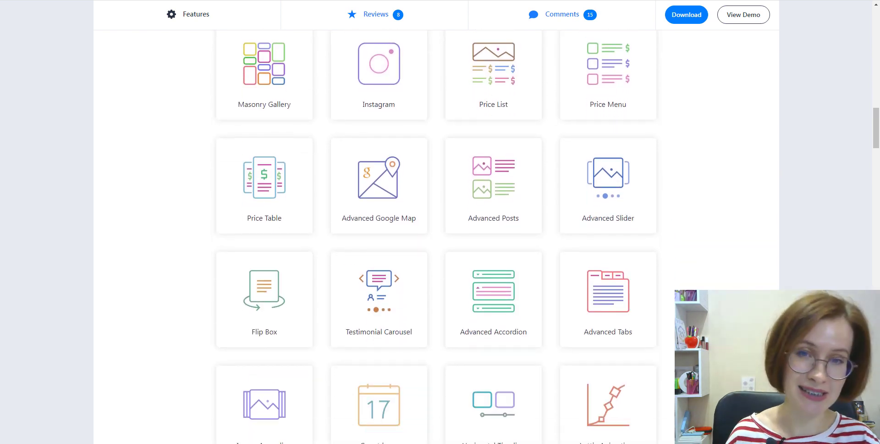
scroll(436, 229, "down", 1)
scroll(435, 229, "down", 1)
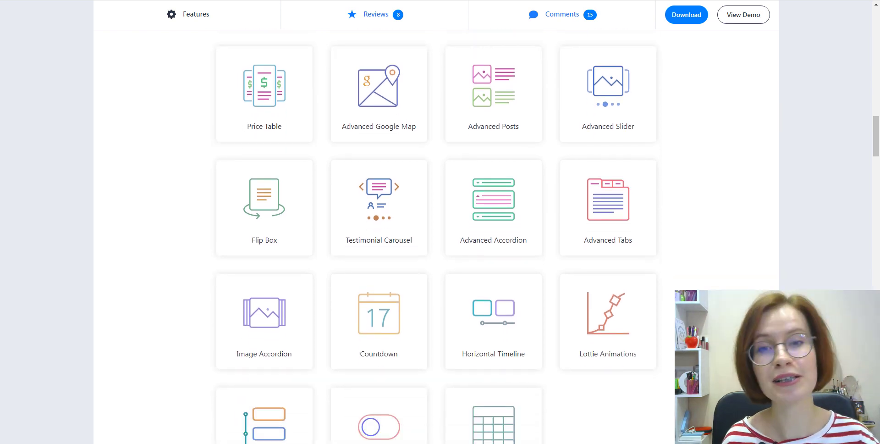
scroll(436, 229, "down", 1)
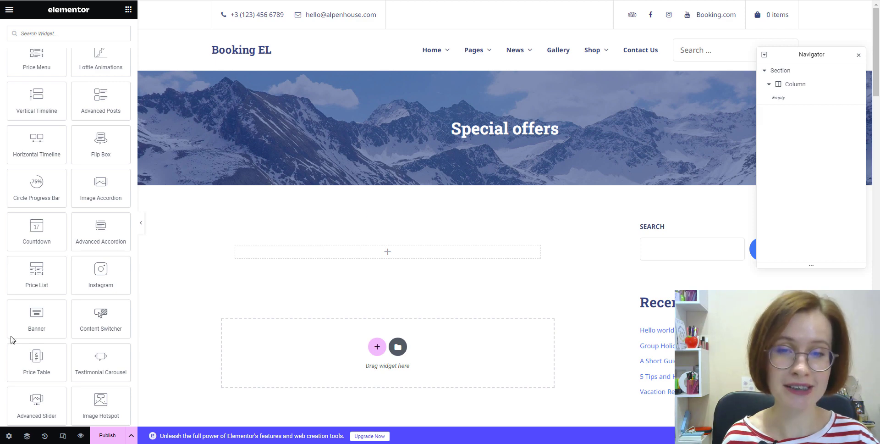
Drop a Stratum Banner widget into the empty column and start AI writing for its title.
left_click_drag(32, 331, 385, 260)
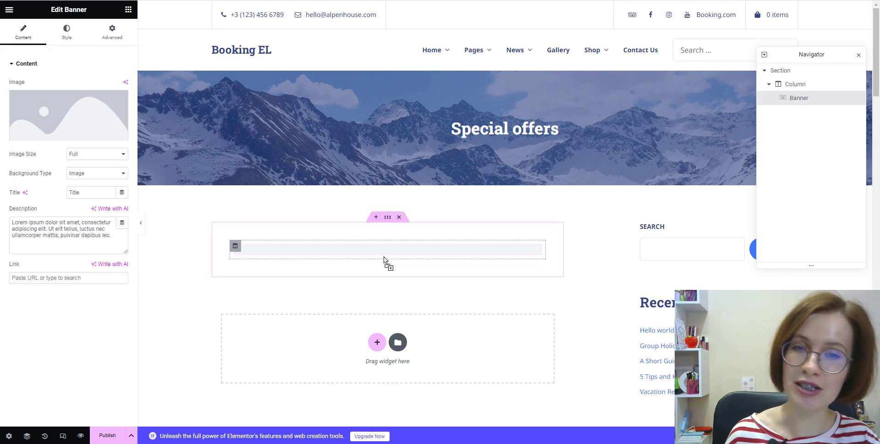
scroll(596, 239, "down", 1)
scroll(596, 239, "down", 4)
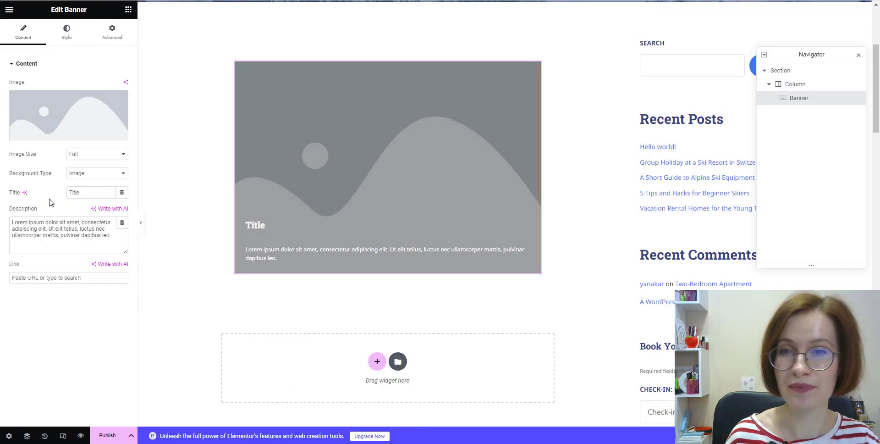
left_click(25, 193)
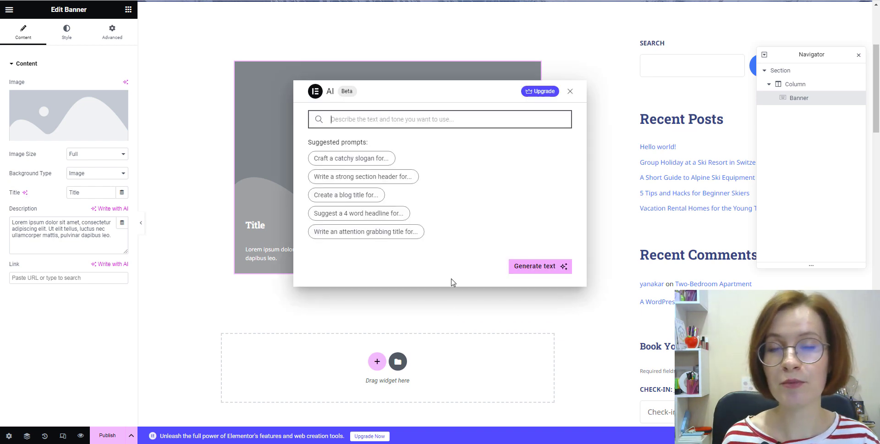
Generate a catchy banner title from the chalet discount details and apply 'Snow-mazing Deals: Save Up to 30%…'.
left_click(345, 167)
double_click(380, 119)
type("title for")
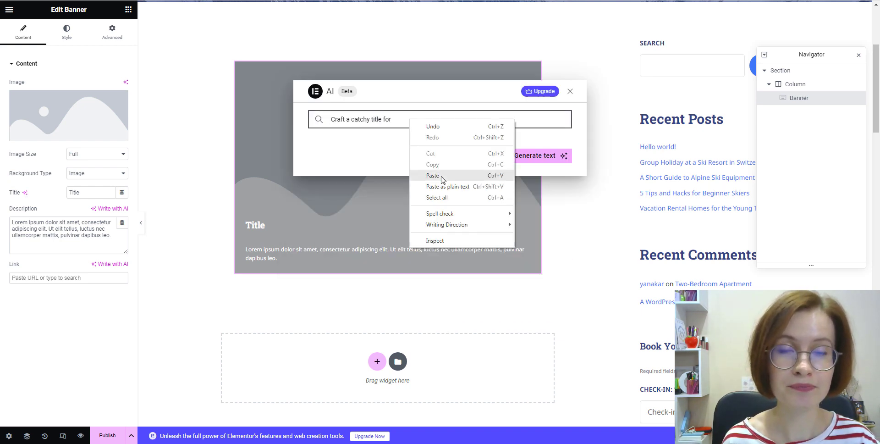
left_click(411, 119)
type("the banner on the chalet in the Alps site announcing discount up to 30%")
left_click(366, 120)
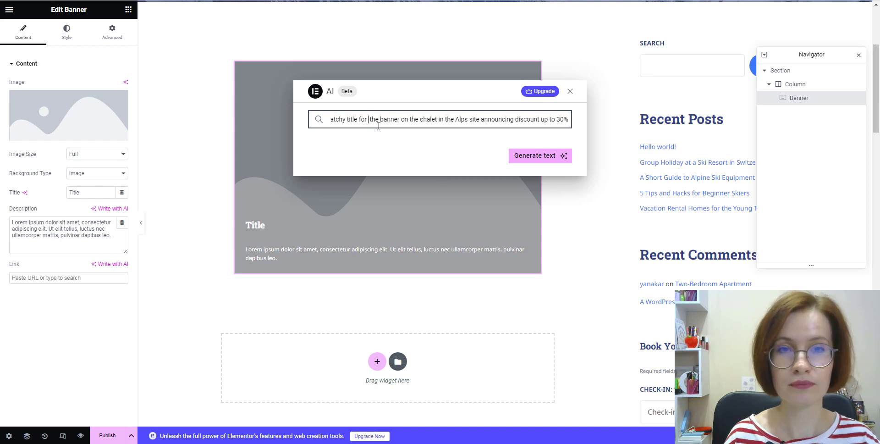
left_click(547, 159)
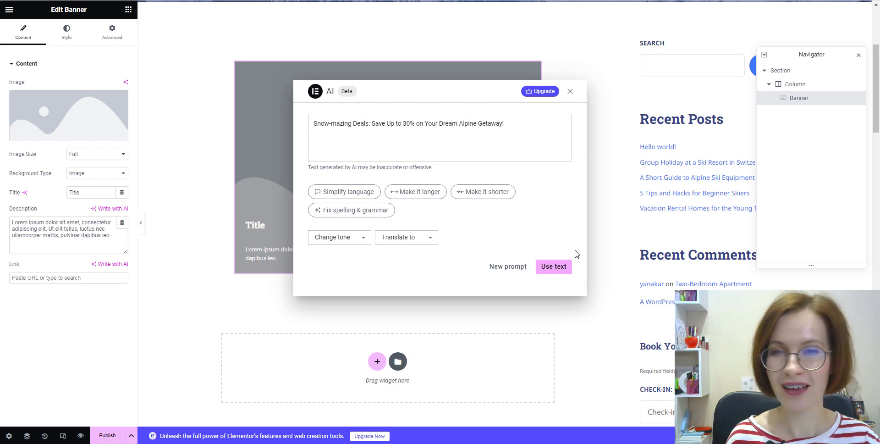
left_click(553, 267)
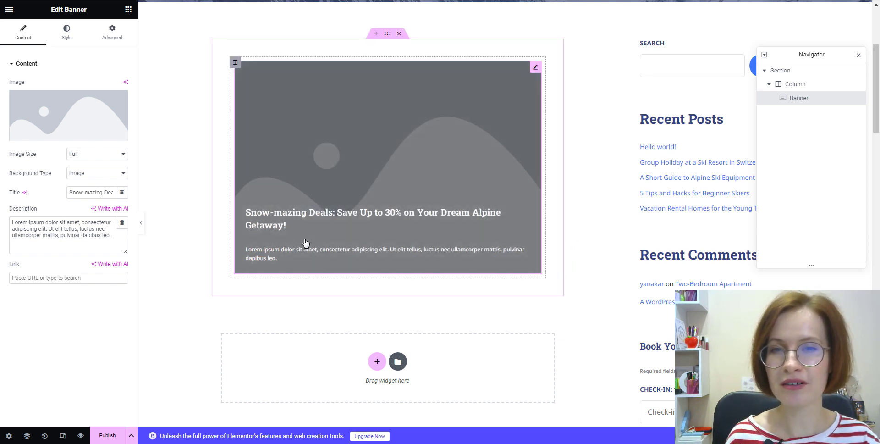
left_click(106, 209)
Edit the product description prompt into a ski chalet banner prompt and generate text.
left_click(326, 158)
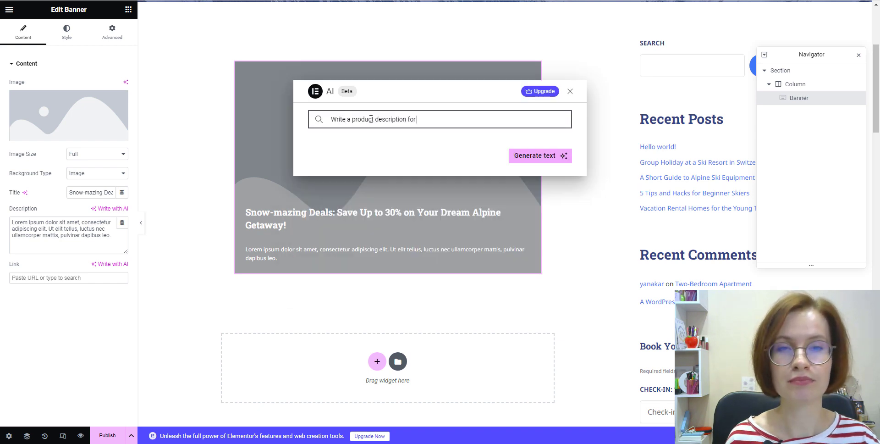
double_click(357, 120)
type("dhale")
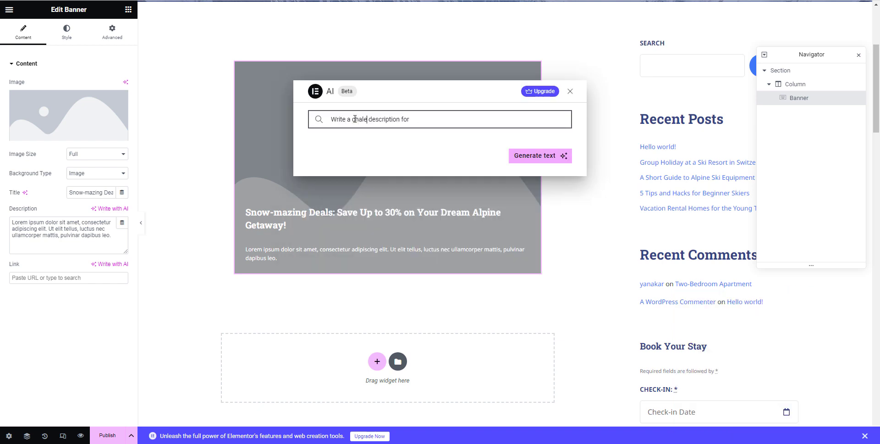
left_click(355, 119)
type("ski")
key("Right")
key("Right")
key("Right")
key("Right")
key("Right")
type("t")
key("End")
type("the banner on its site")
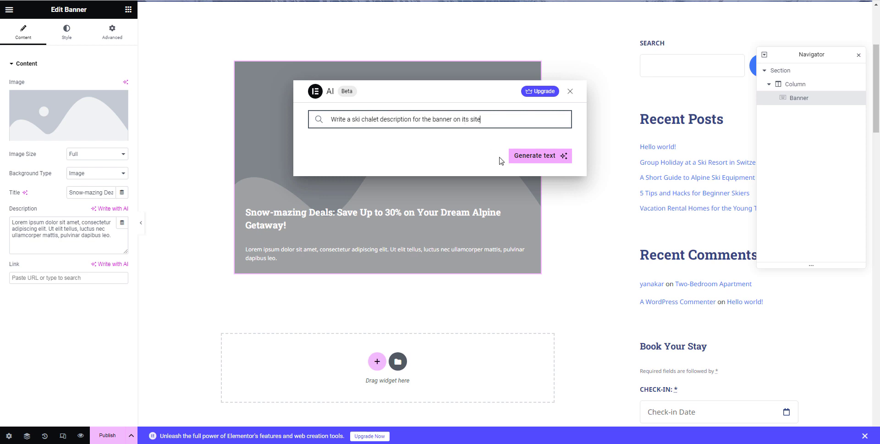
left_click(527, 157)
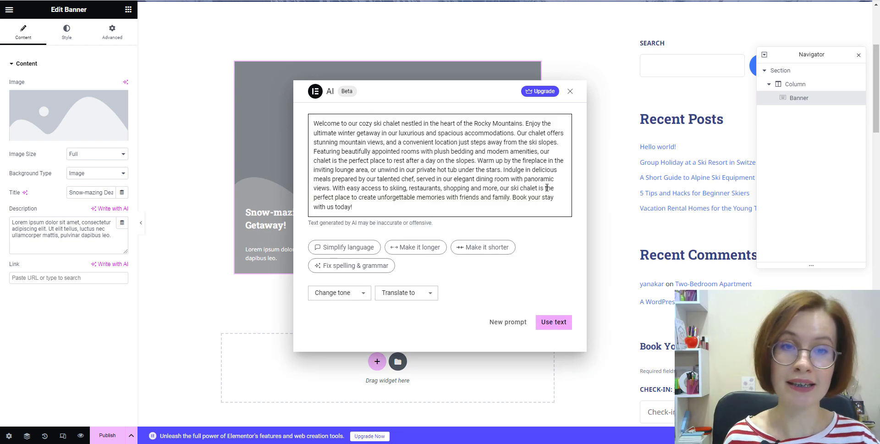
Shorten the generated chalet description, change its tone, and apply it to the banner.
left_click(487, 249)
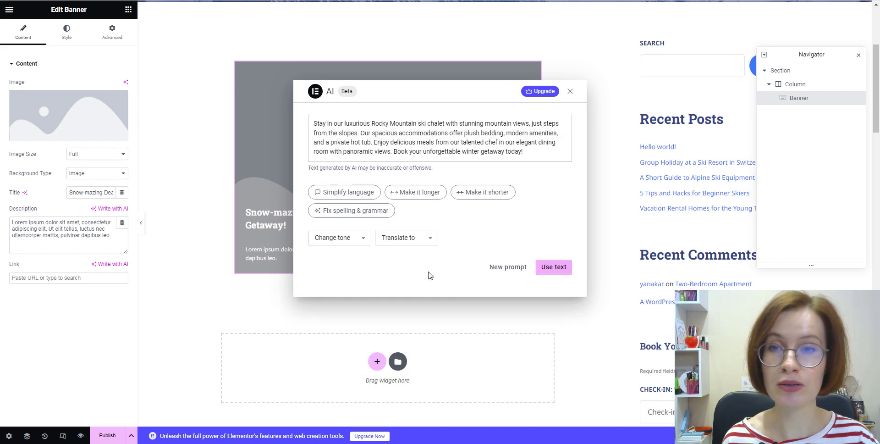
left_click(357, 242)
left_click(360, 286)
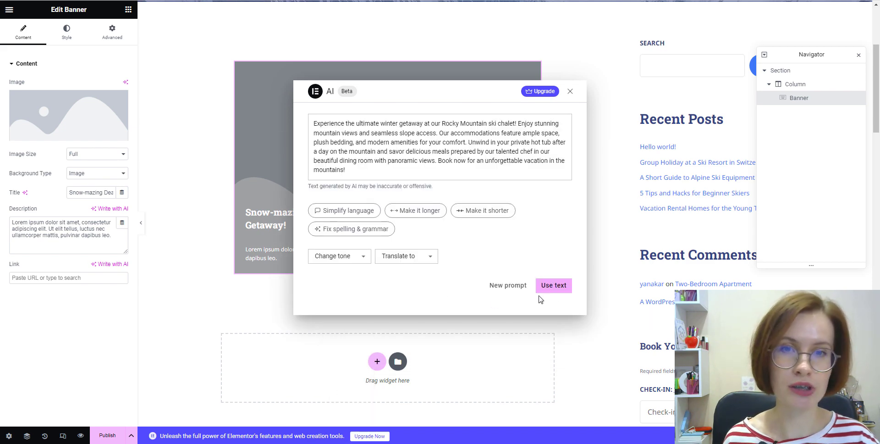
left_click(556, 286)
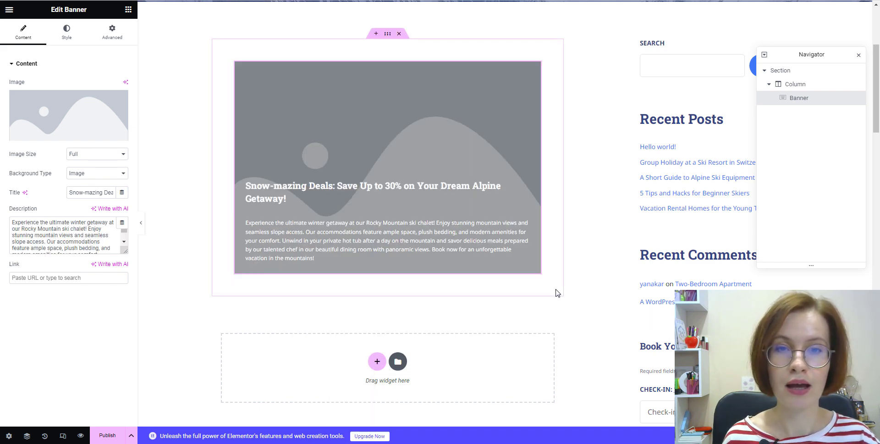
left_click(125, 83)
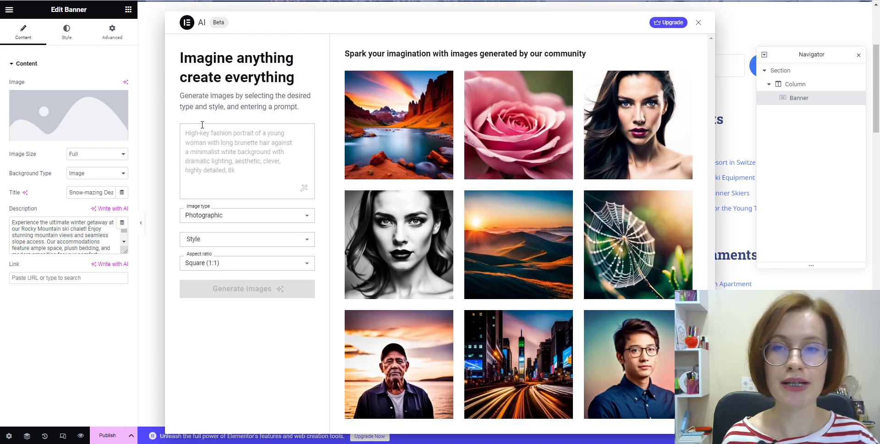
Generate Landscape (16:9) images of 'the chalet in the Alps' and use the top-right one as the banner image.
right_click(216, 142)
left_click(241, 199)
left_click(306, 248)
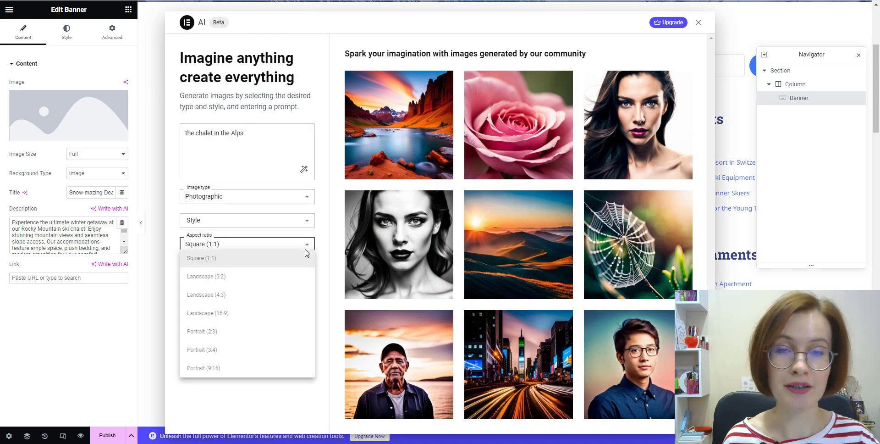
left_click(289, 313)
left_click(246, 278)
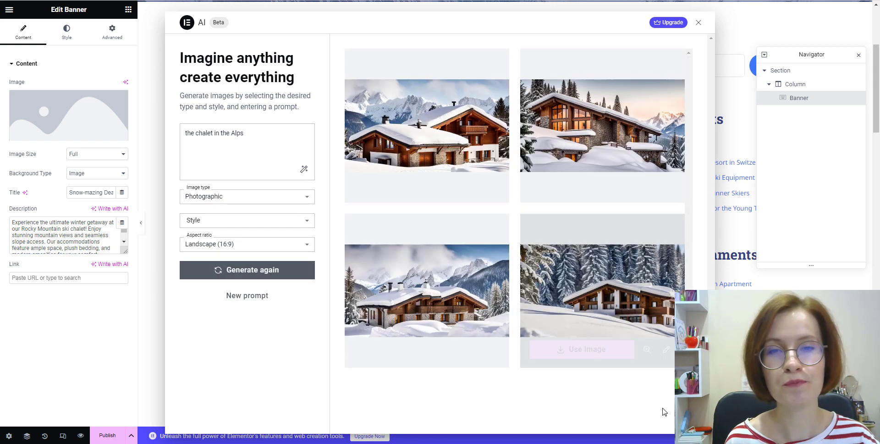
left_click(599, 190)
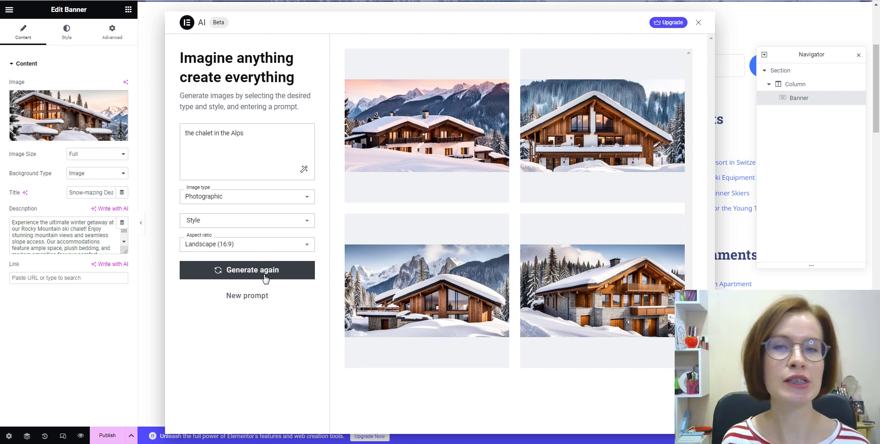
mouse_move(569, 301)
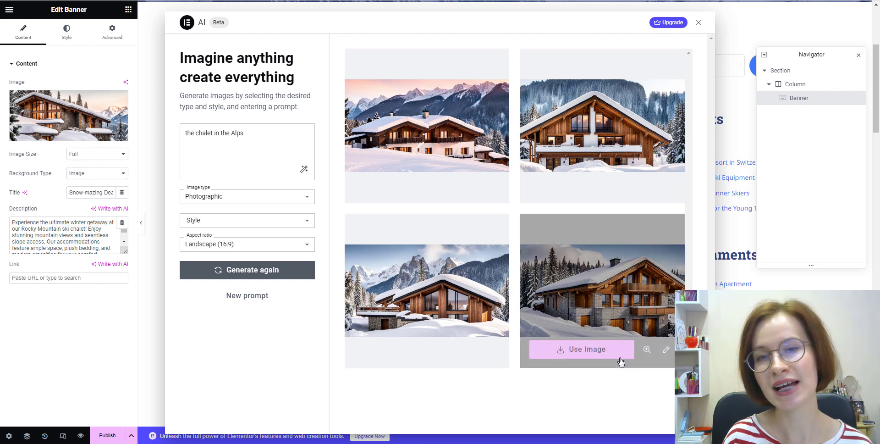
mouse_move(656, 148)
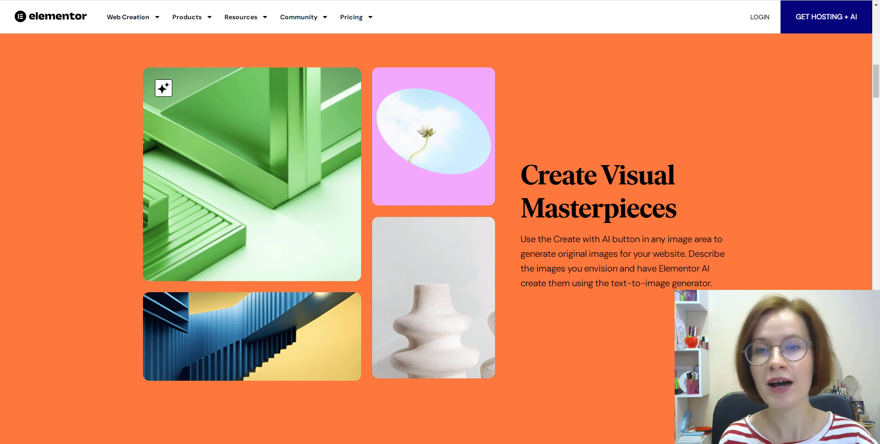
scroll(440, 239, "down", 8)
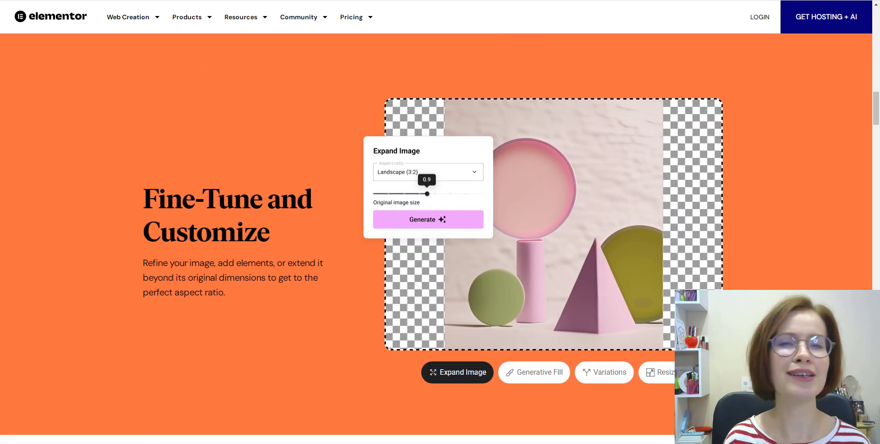
scroll(440, 230, "down", 1)
scroll(440, 238, "up", 1)
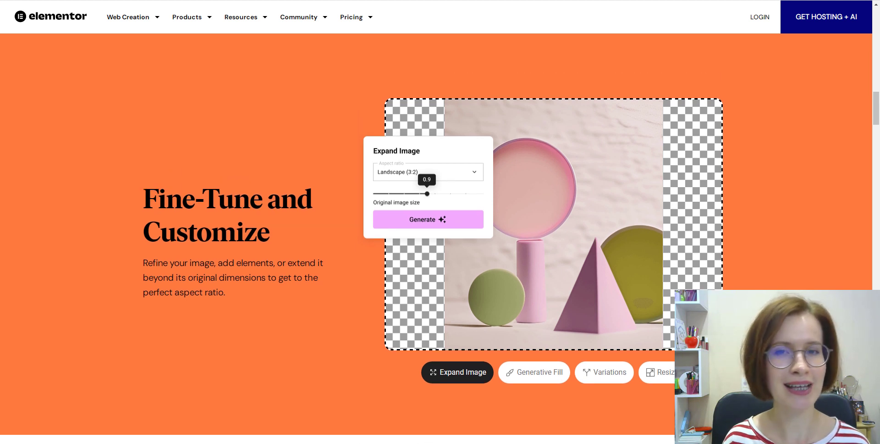
scroll(440, 239, "up", 1)
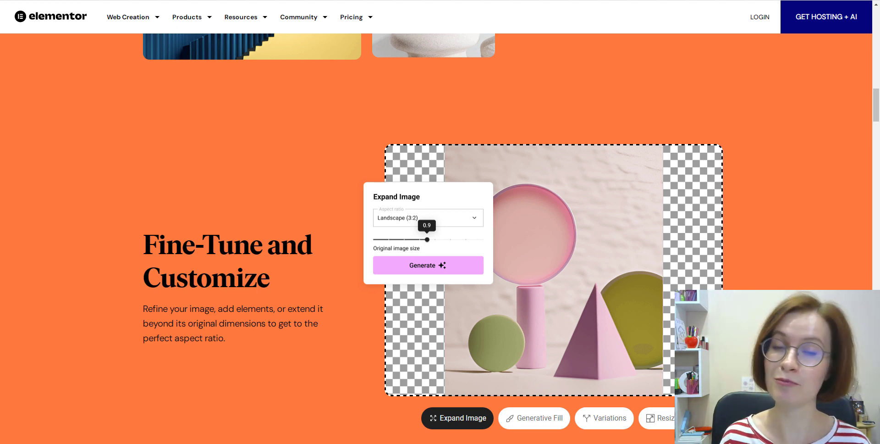
scroll(440, 239, "down", 6)
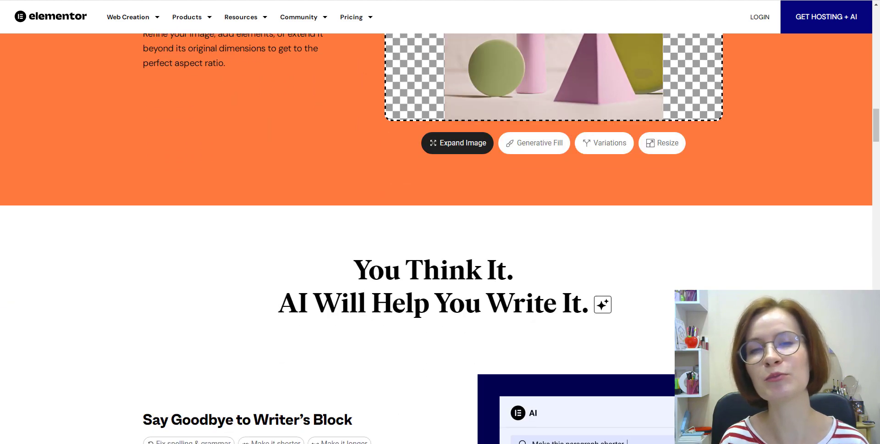
scroll(436, 238, "down", 4)
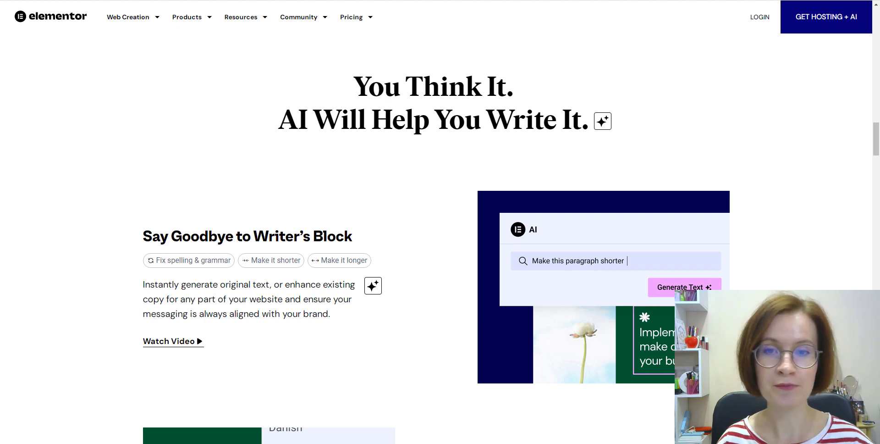
scroll(441, 239, "down", 6)
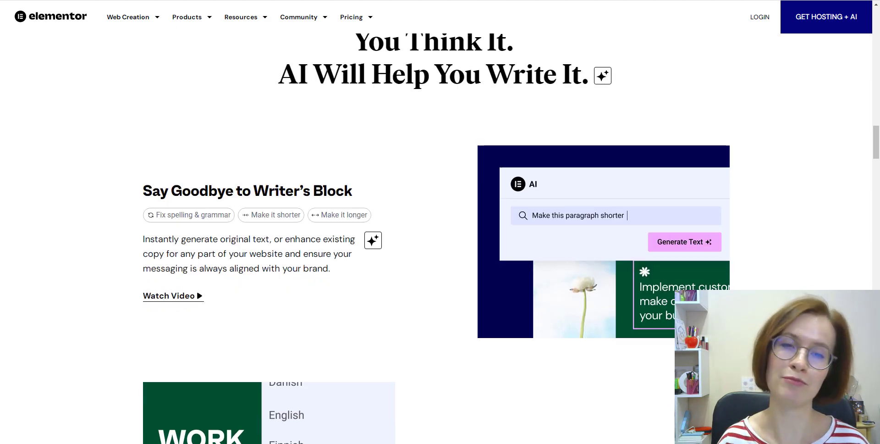
scroll(440, 229, "down", 1)
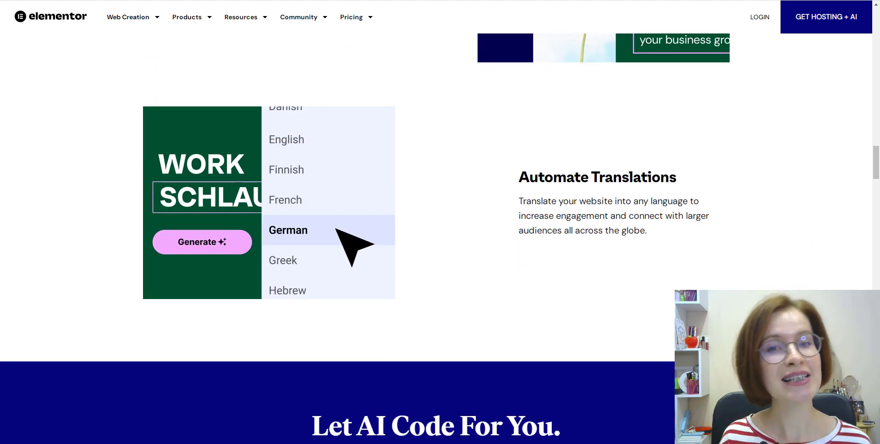